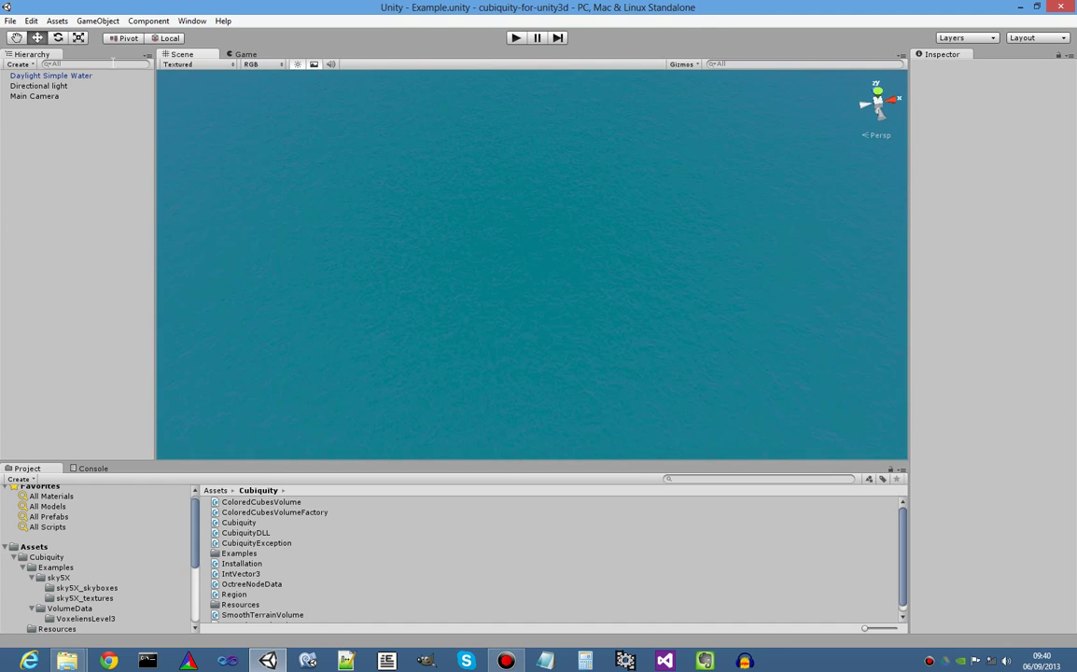
Start creating a new empty smooth terrain volume and bring up its creation settings
click(99, 22)
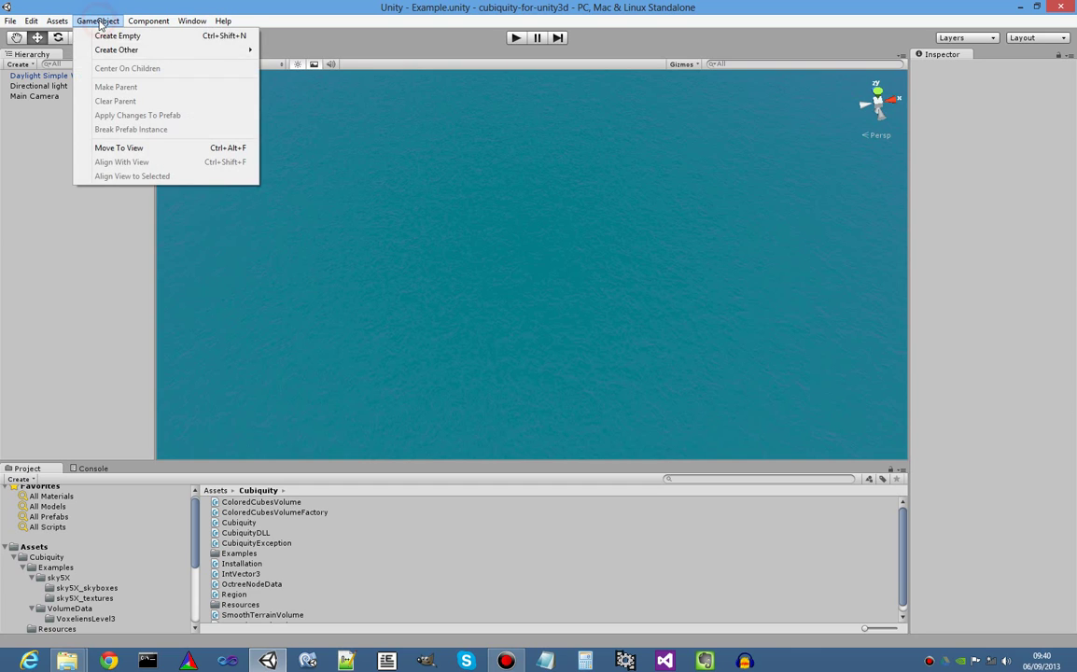
click(106, 50)
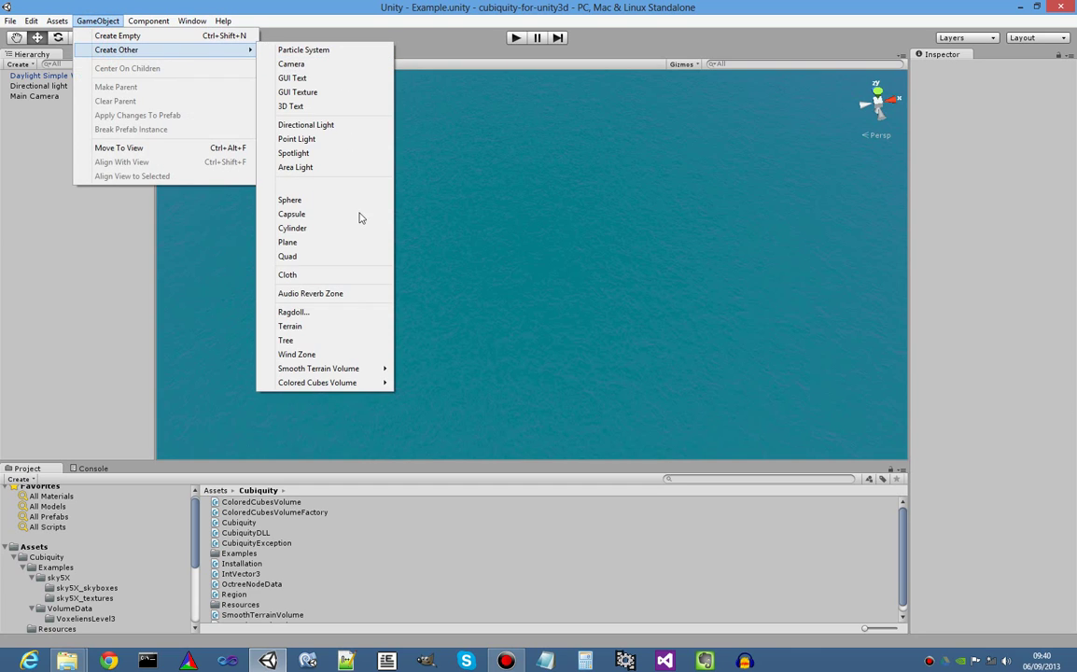
mouse_move(365, 373)
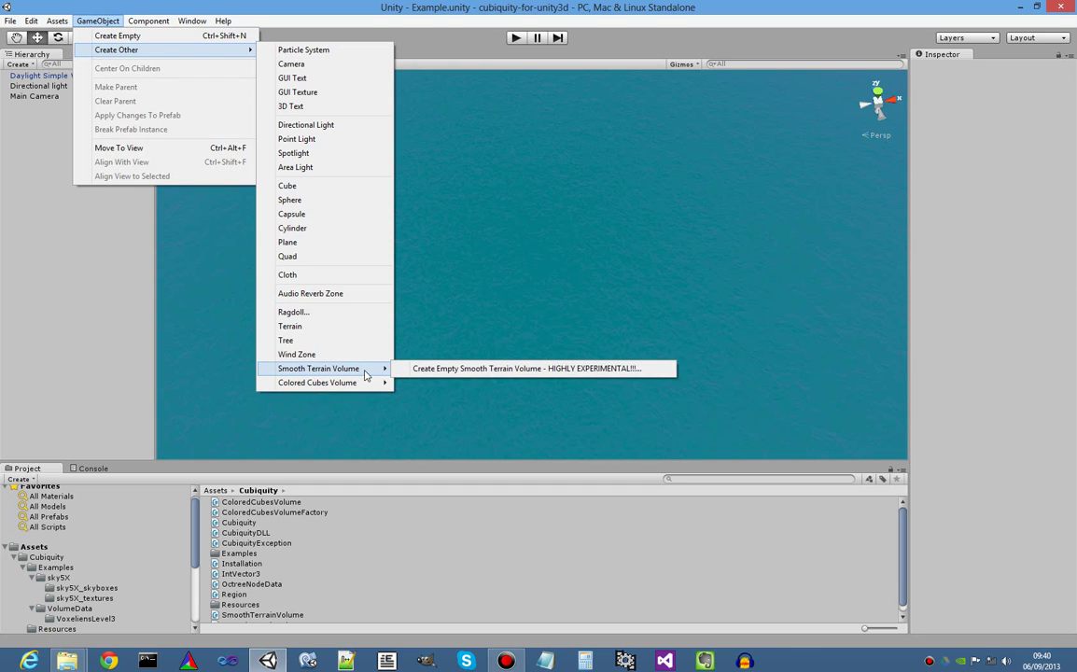
click(482, 369)
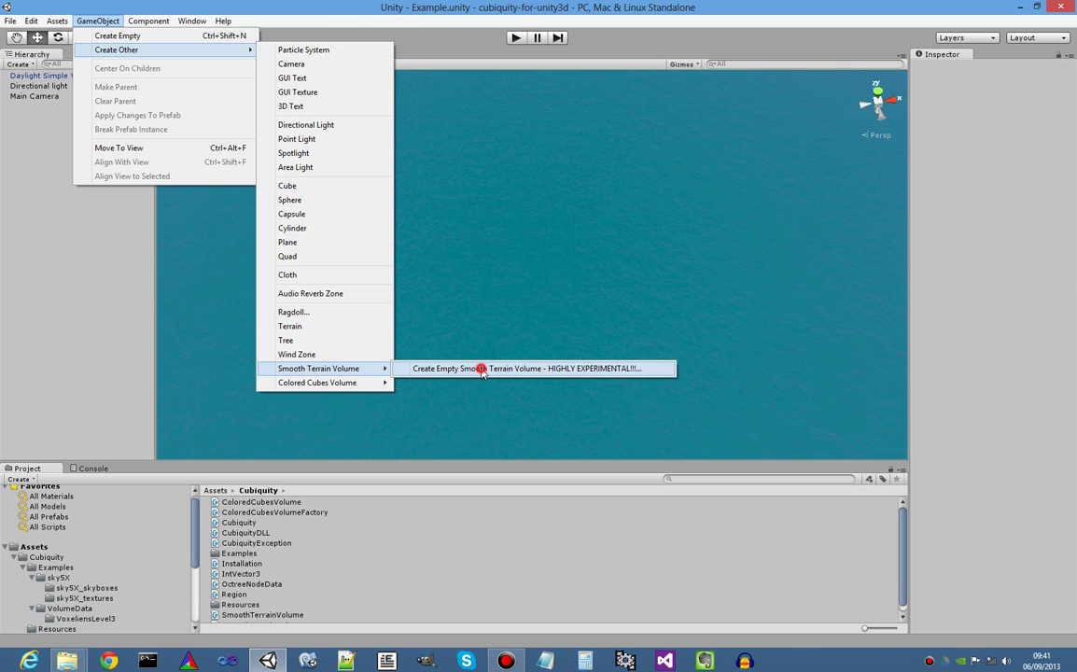
drag(286, 54, 487, 133)
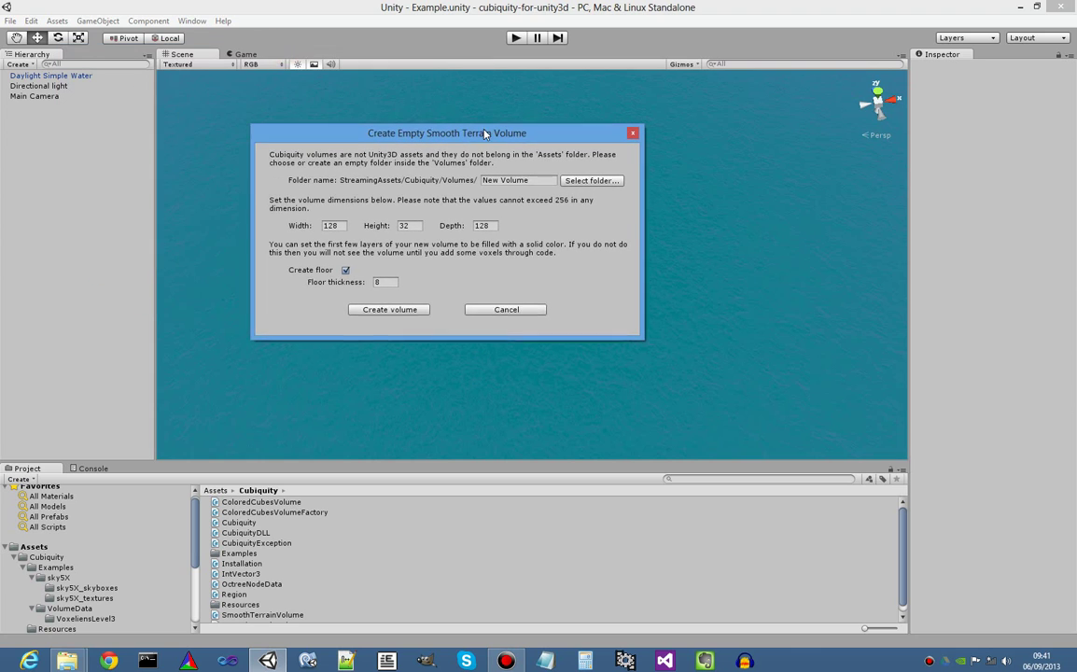
Make a folder named Smooth inside Volumes for the volume data and create the volume with the default dimensions and floor
click(602, 181)
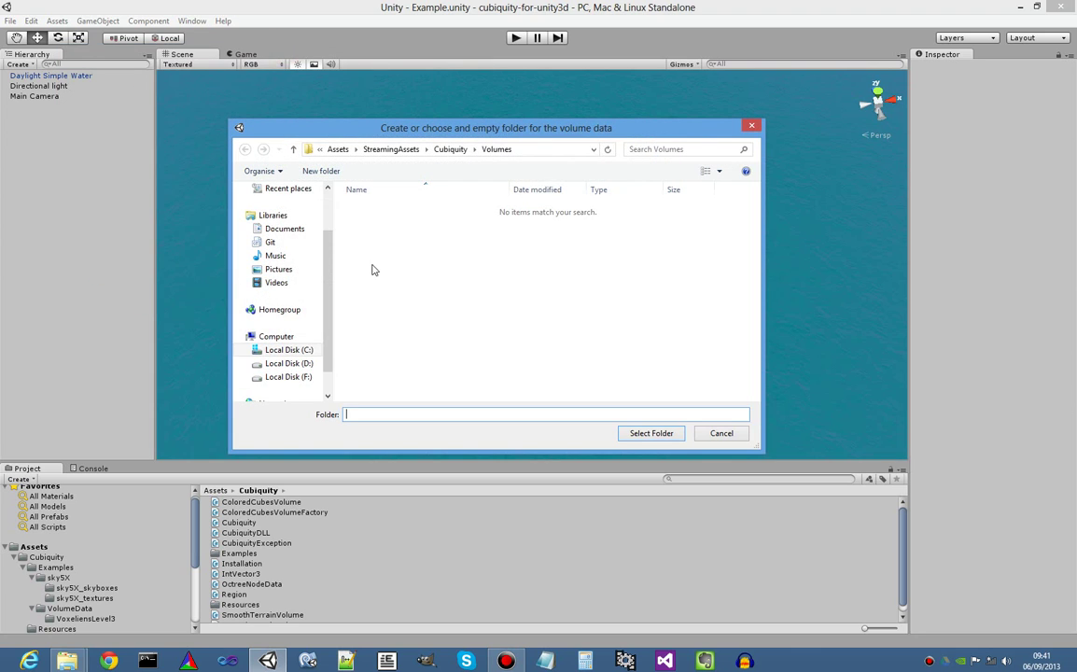
right_click(374, 268)
mouse_move(428, 461)
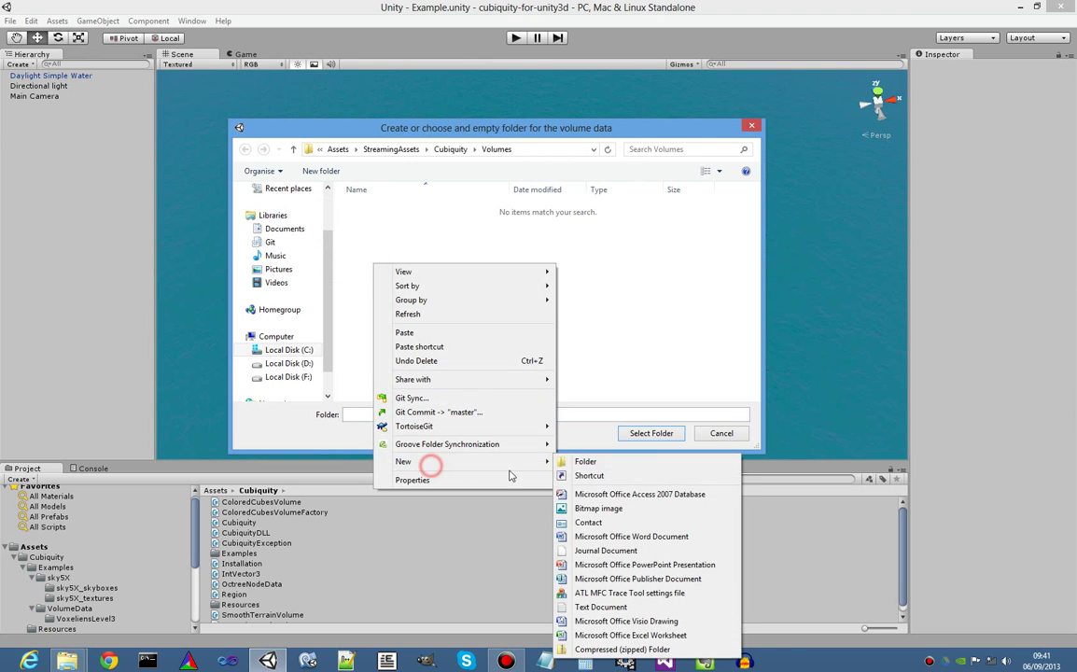
click(586, 462)
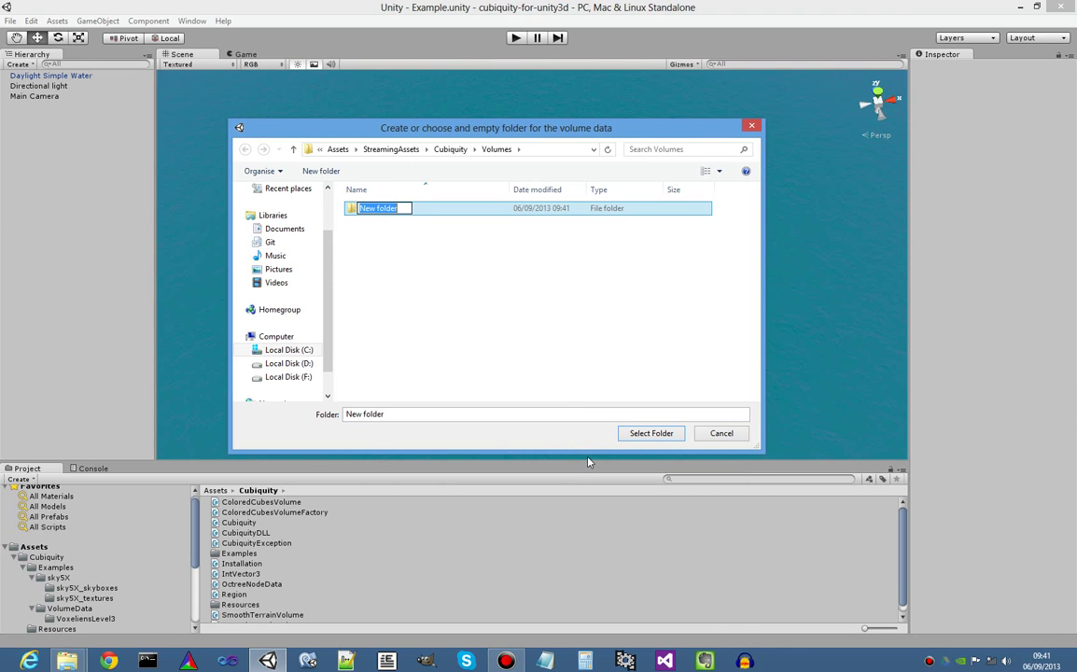
text(Smooth)
key(Return)
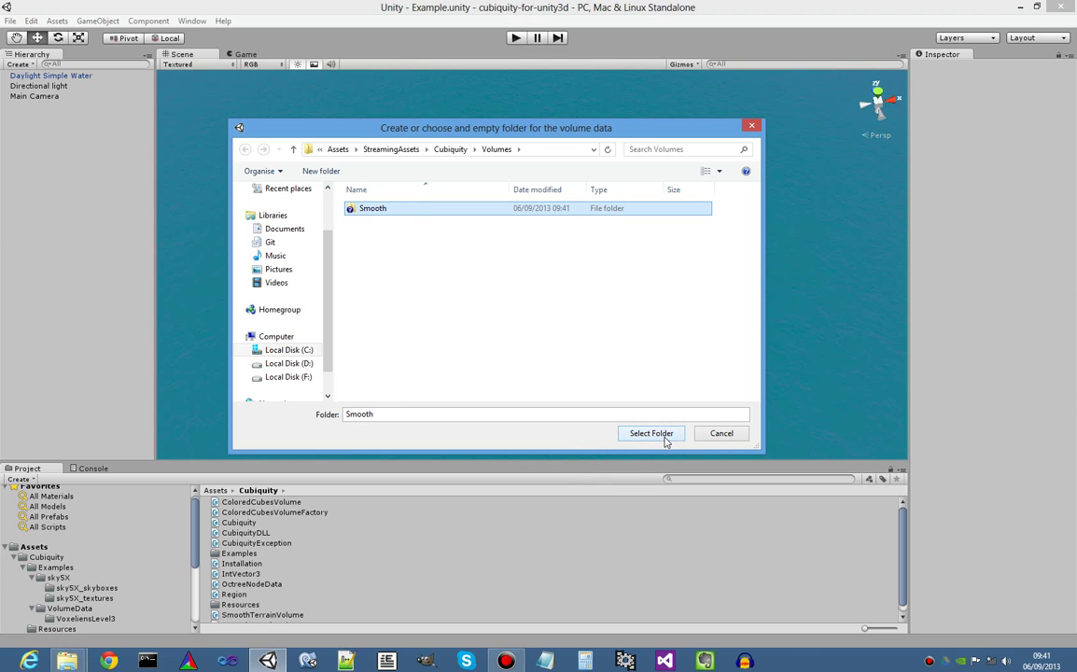
click(665, 438)
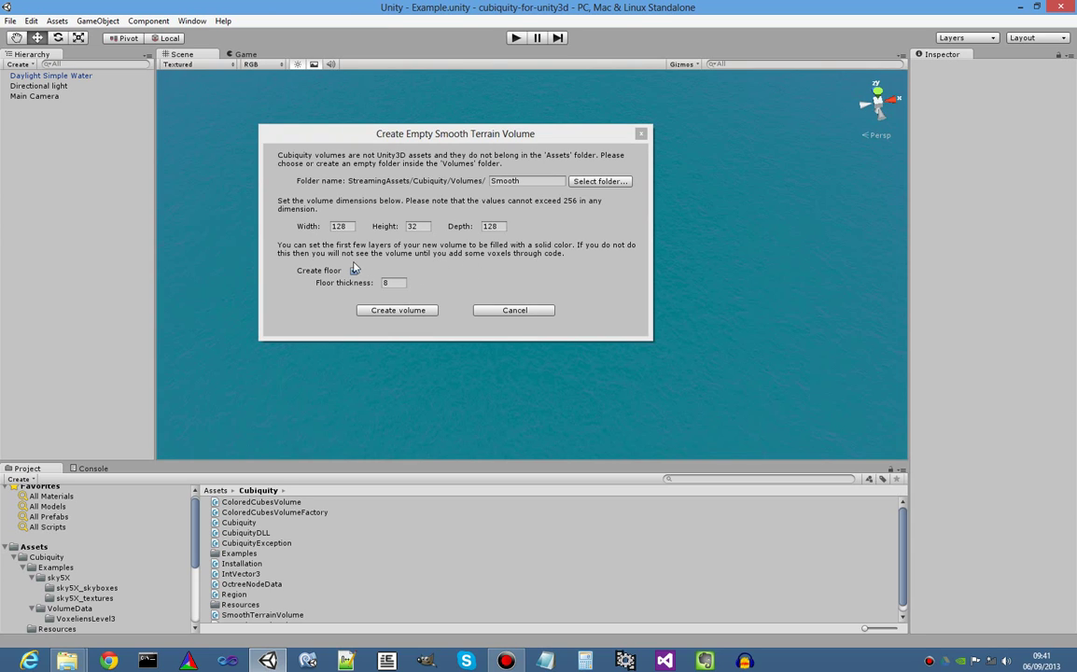
click(404, 315)
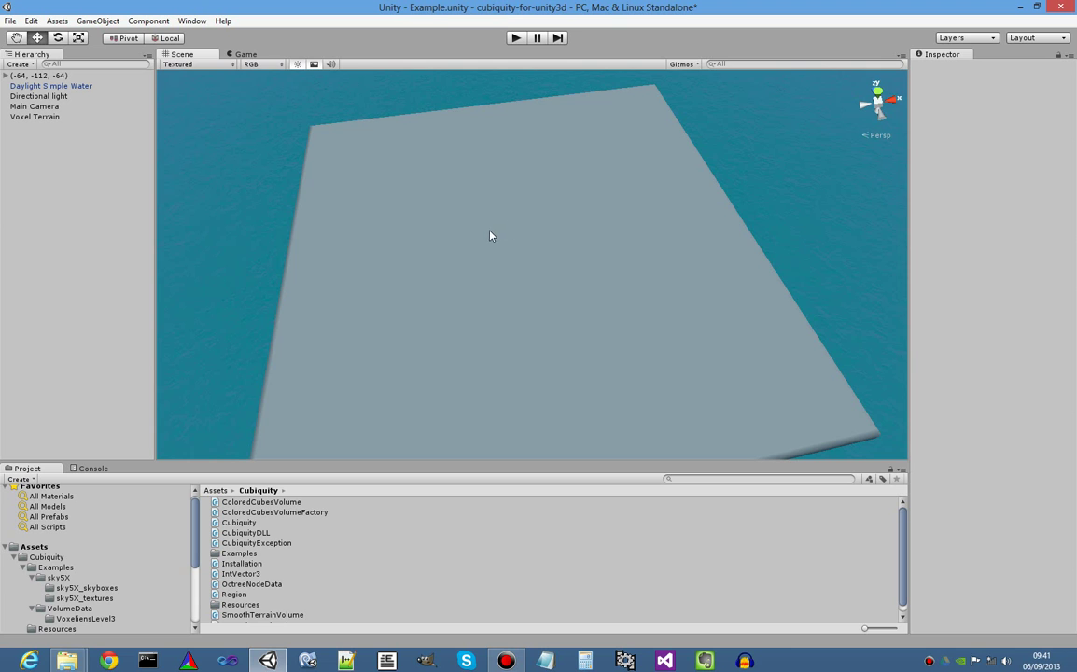
Sculpt a cluster of low, uneven ridges onto the flat Voxel Terrain with the first sculpting tool at the default brush settings
alt+drag(489, 235, 344, 195)
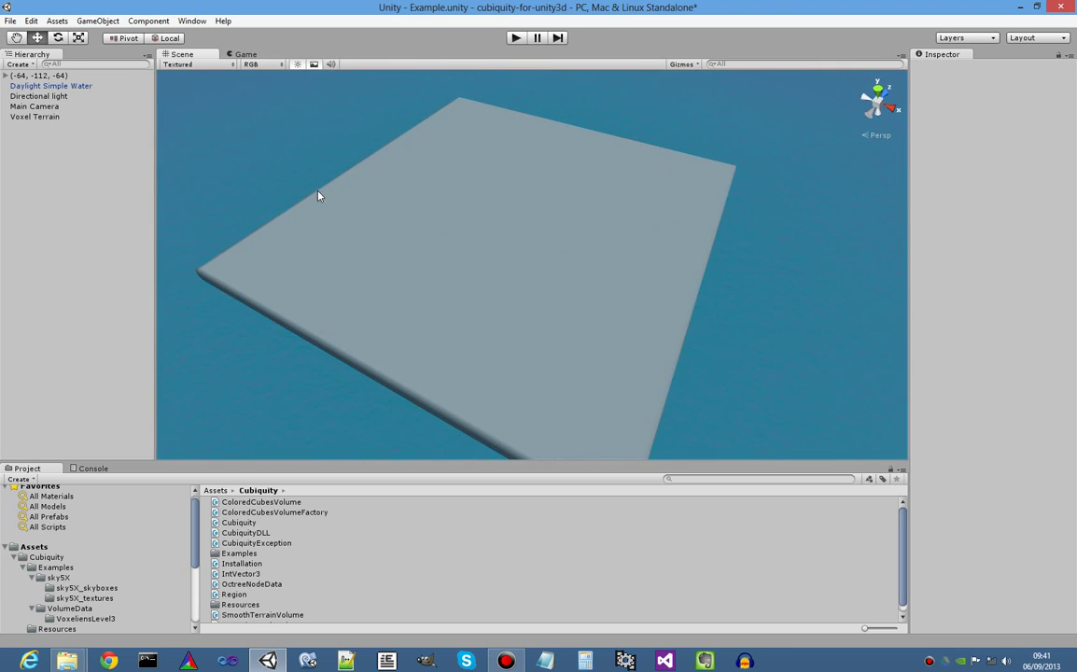
click(38, 116)
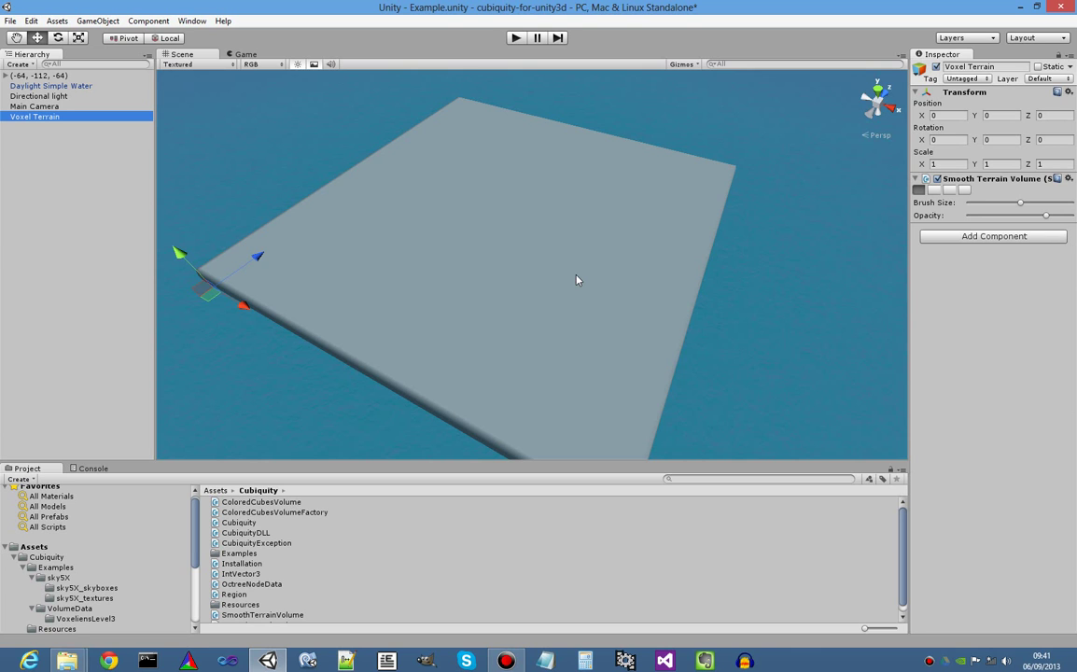
mouse_move(577, 280)
right_down()
mouse_move(558, 298)
mouse_move(573, 263)
mouse_move(801, 167)
right_up()
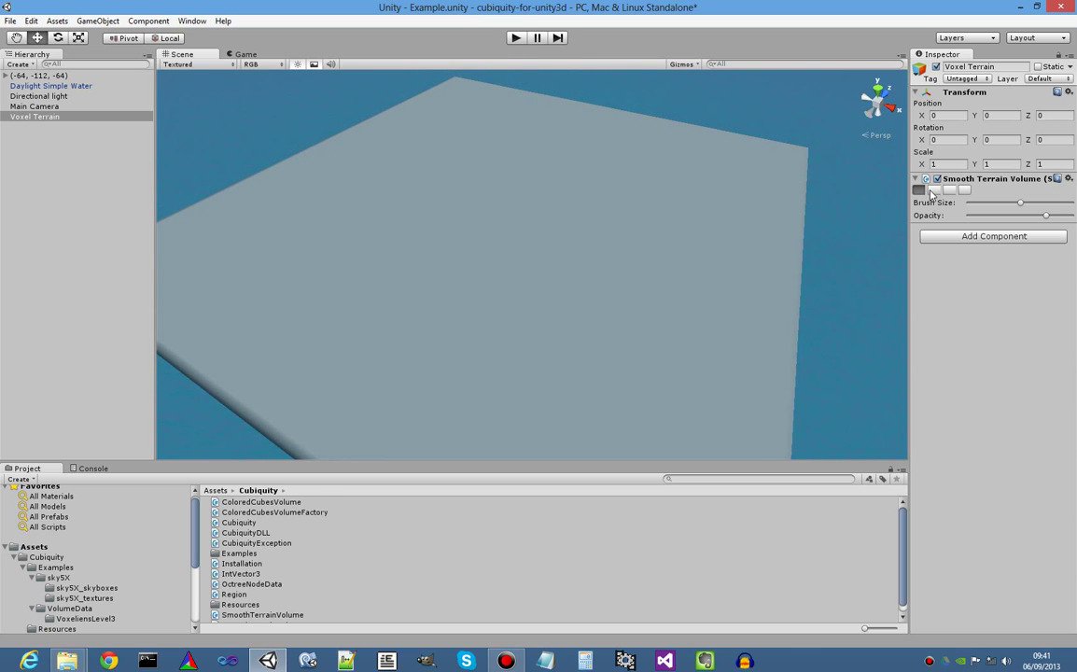
click(964, 189)
click(919, 190)
click(357, 294)
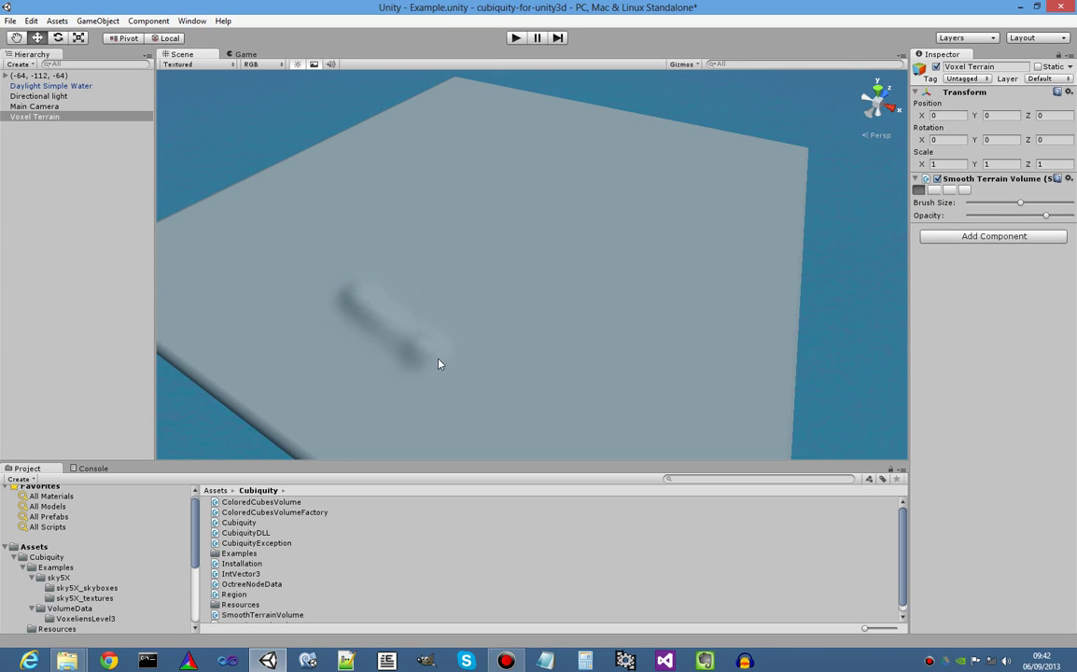
drag(439, 364, 532, 414)
drag(425, 329, 526, 393)
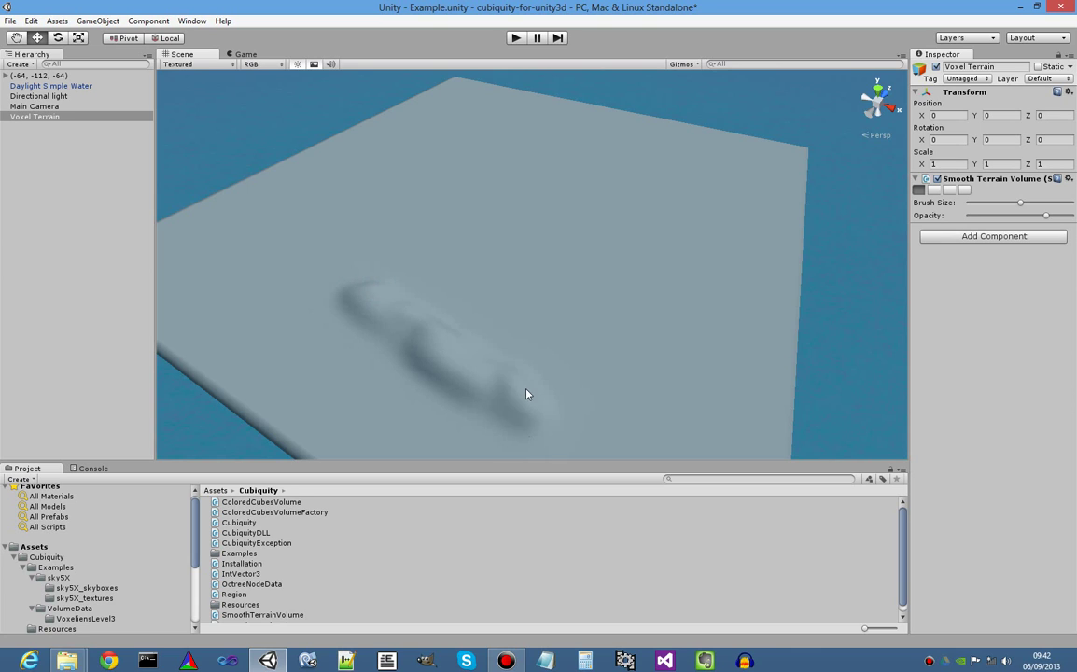
mouse_move(404, 285)
mouse_down()
mouse_move(584, 332)
mouse_move(608, 358)
mouse_move(542, 357)
mouse_move(474, 333)
mouse_up()
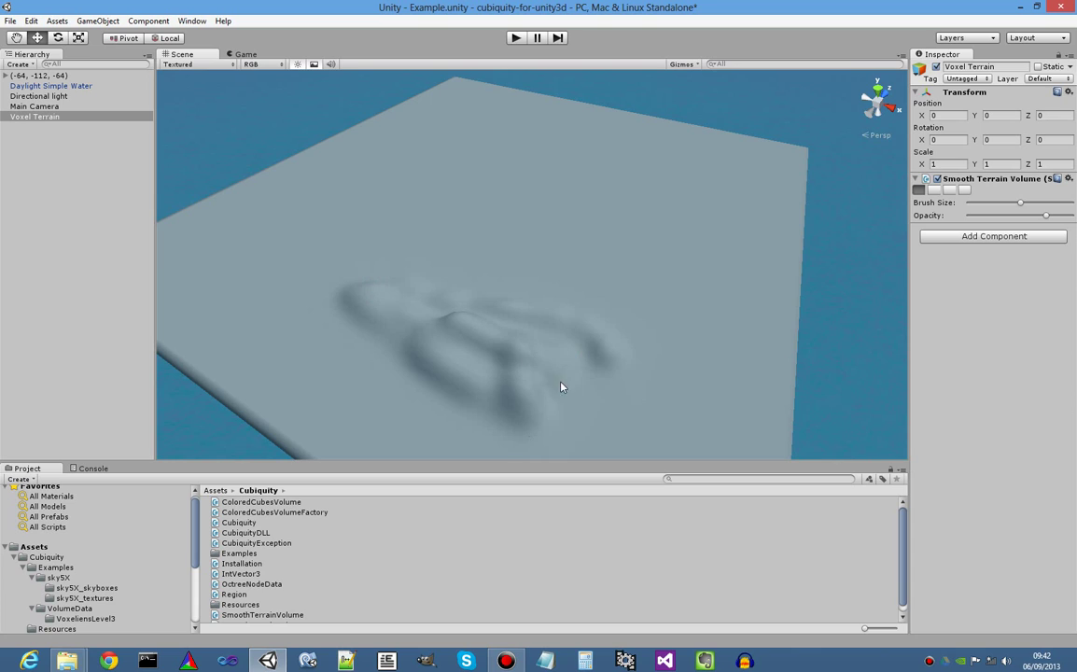
mouse_move(589, 408)
mouse_down()
mouse_move(471, 417)
mouse_move(521, 368)
mouse_up()
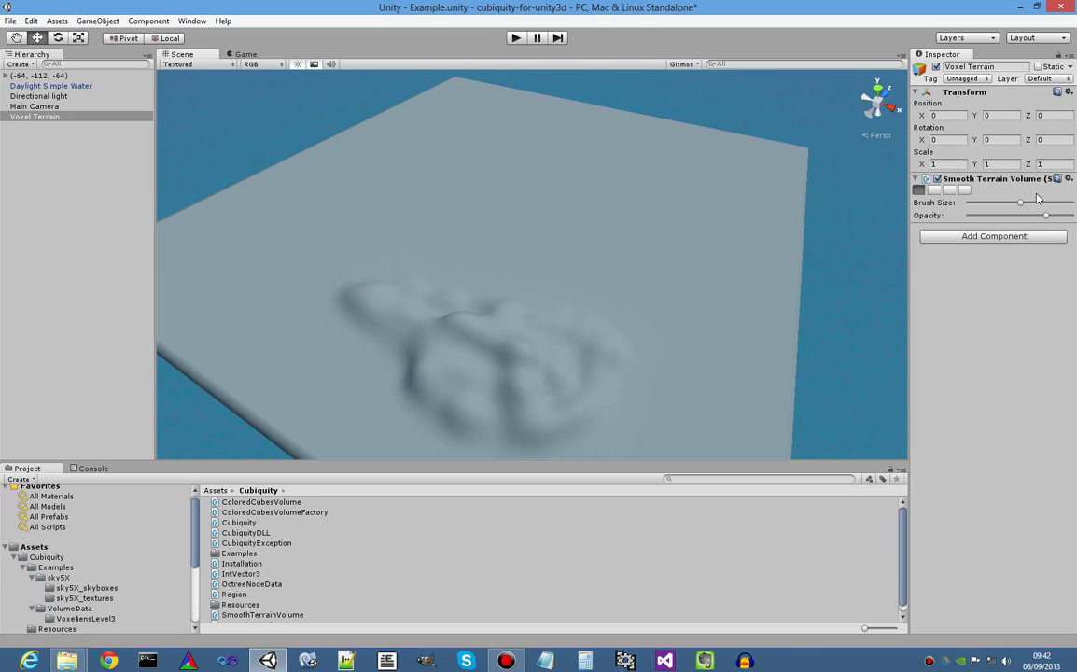
Raise a large elongated mound beside the ridges with the maximum brush size, and add small bumps between them with a smaller brush
right_drag(705, 276, 765, 288)
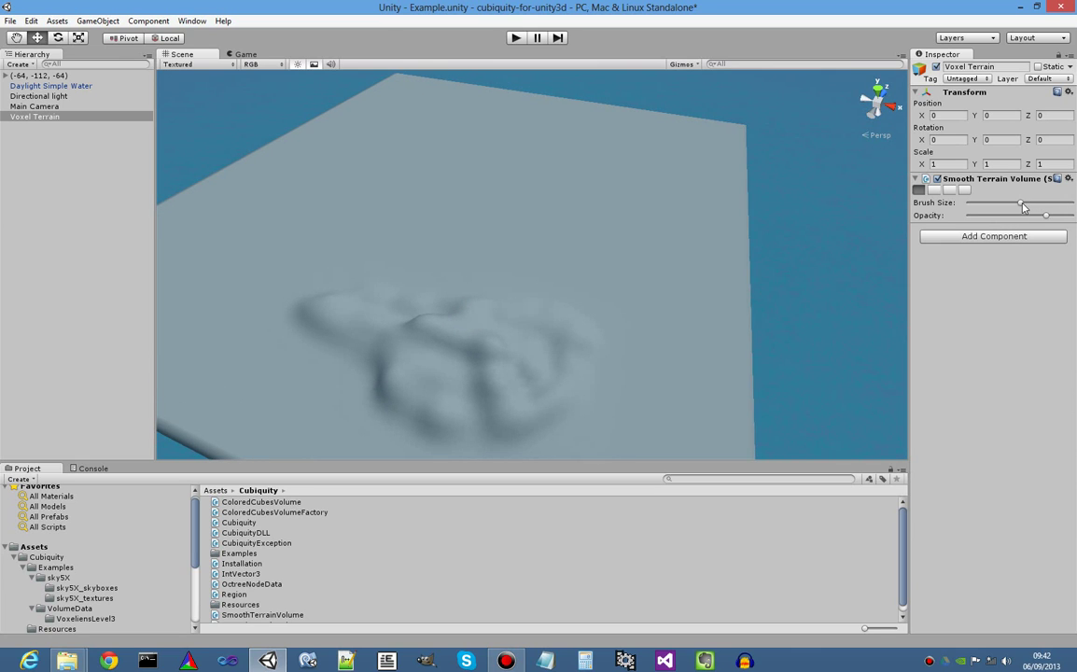
drag(1023, 204, 1071, 205)
mouse_move(673, 300)
mouse_down()
mouse_move(650, 410)
mouse_move(675, 303)
mouse_up()
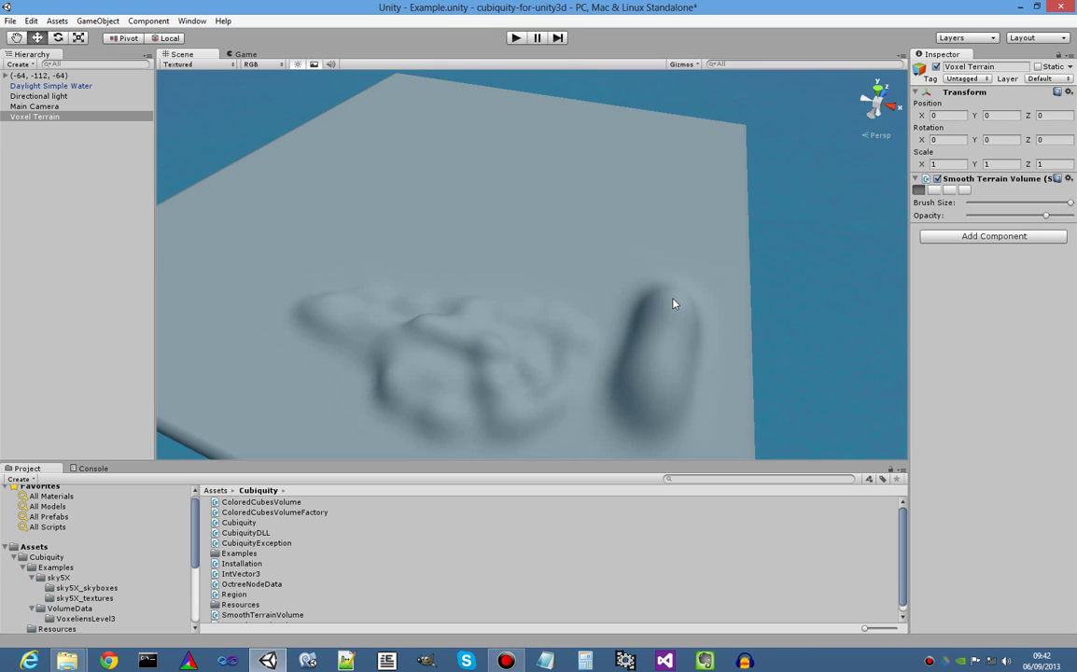
drag(1070, 203, 984, 204)
drag(983, 204, 1016, 205)
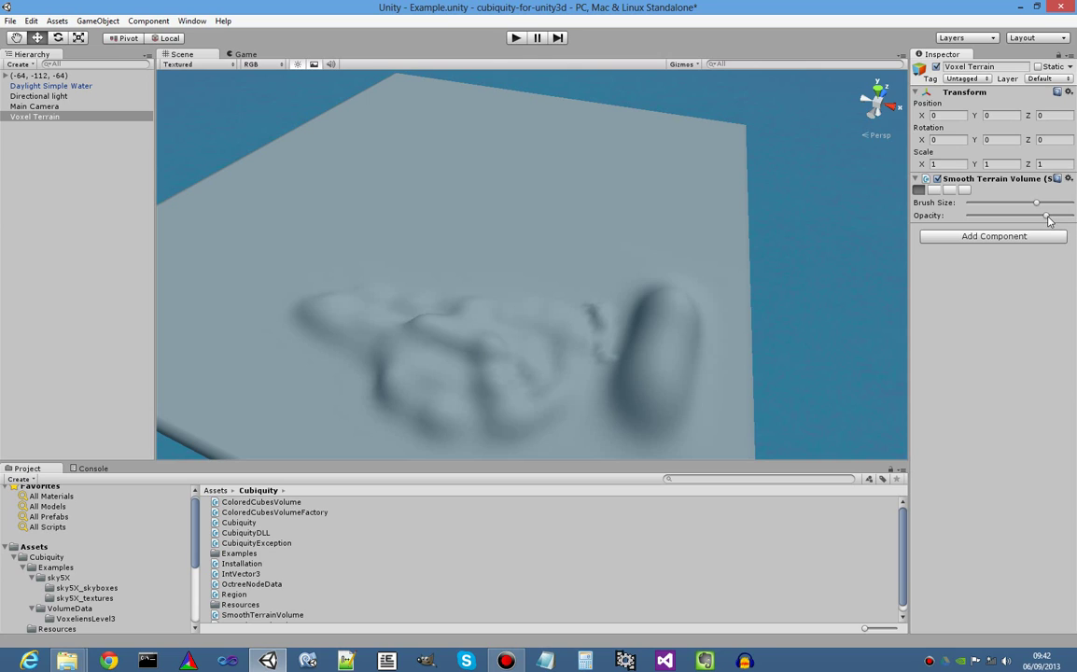
Carve a curved channel down to the water to cut off a terrain corner, using maximum brush size and low opacity
mouse_move(1049, 220)
mouse_down()
mouse_move(987, 222)
mouse_move(1072, 204)
mouse_up()
mouse_move(560, 300)
alt+mouse_down()
mouse_move(578, 301)
mouse_move(488, 201)
mouse_move(500, 185)
mouse_move(636, 250)
mouse_move(834, 286)
alt+mouse_up()
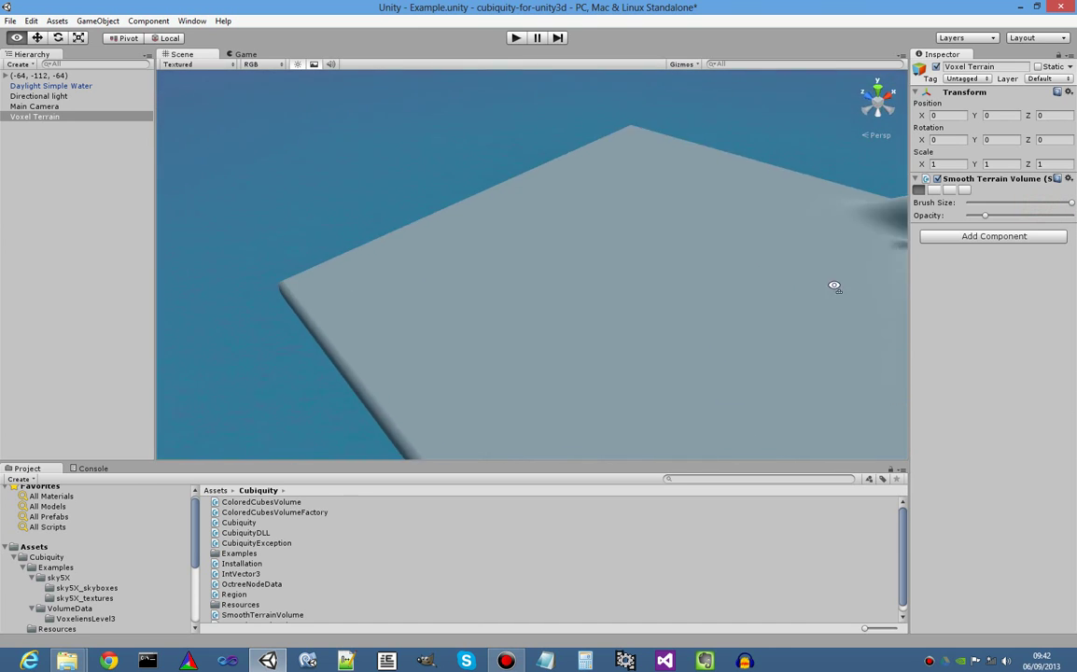
alt+drag(656, 288, 607, 256)
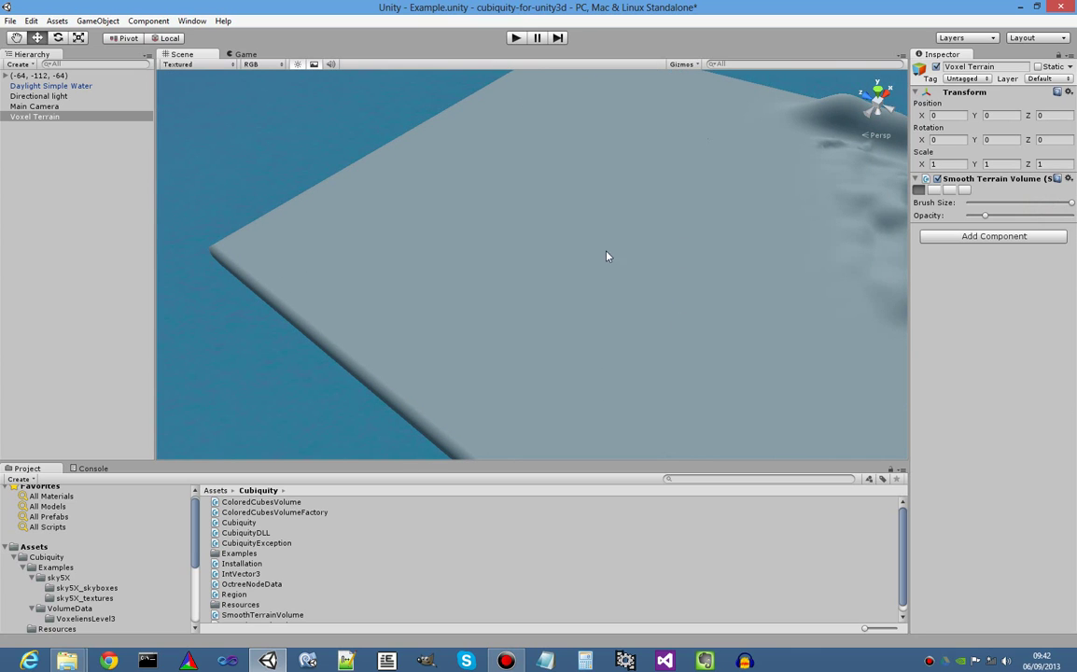
click(425, 131)
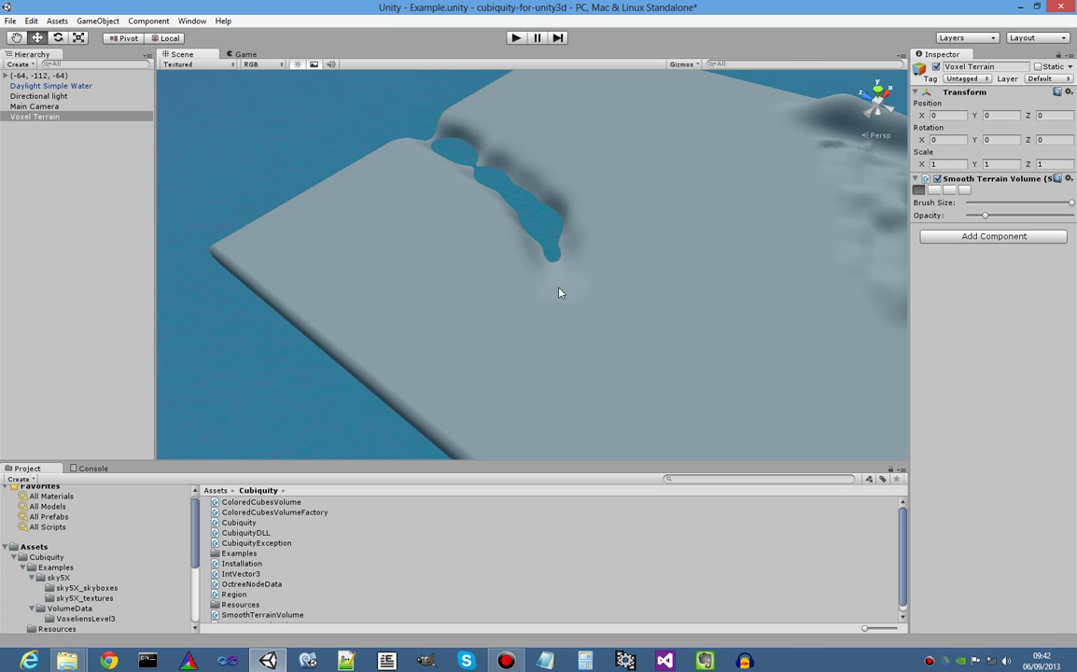
mouse_move(559, 293)
mouse_down()
mouse_move(543, 366)
mouse_move(479, 455)
mouse_move(492, 426)
mouse_up()
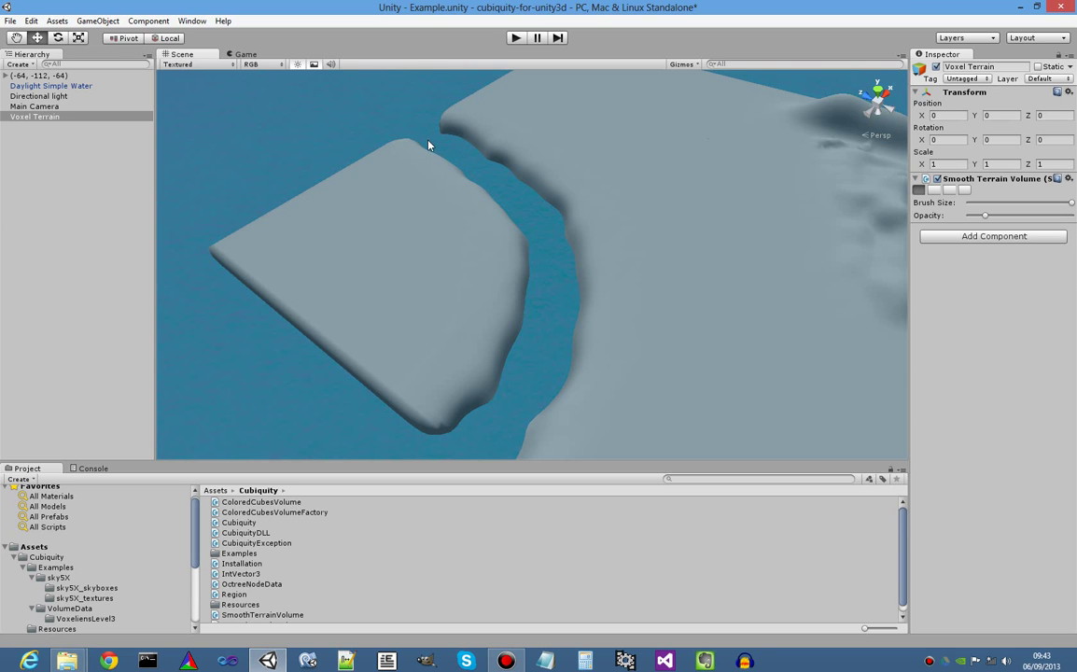
Carve a second channel from the terrain's far edge that joins the first channel and separates another block
alt+drag(473, 235, 659, 212)
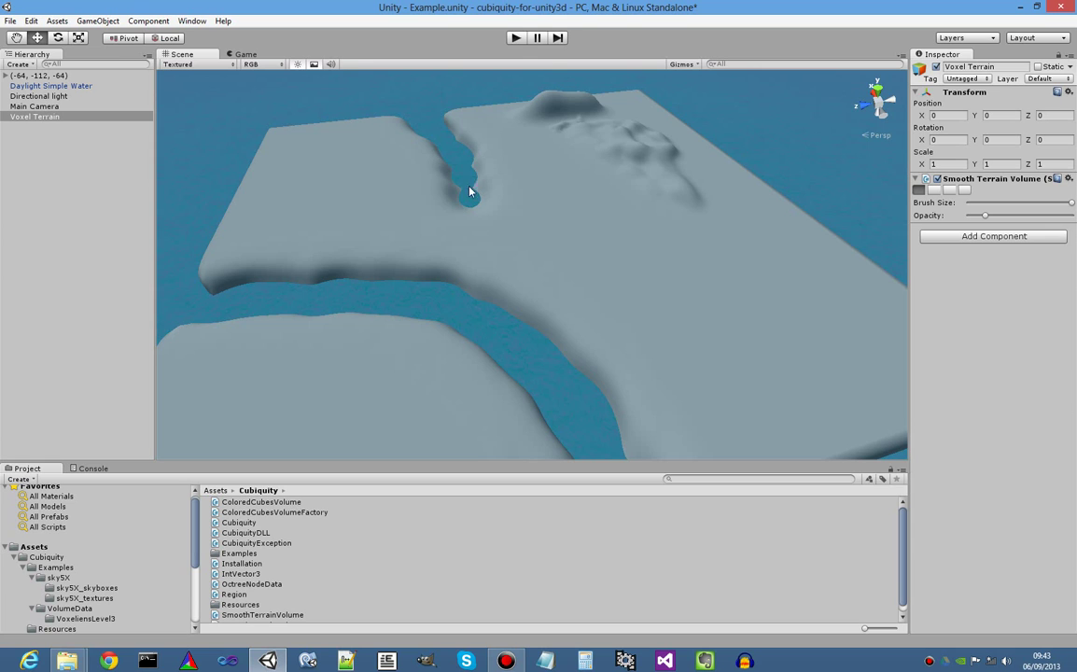
drag(471, 193, 476, 227)
drag(469, 281, 472, 234)
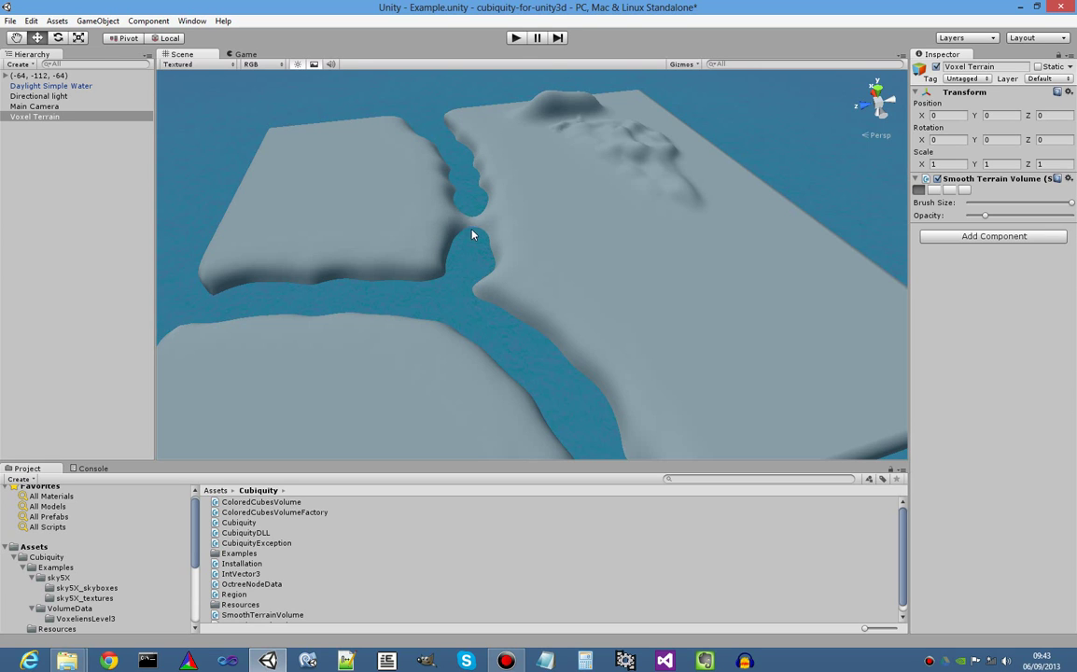
scroll(447, 187, down, 3)
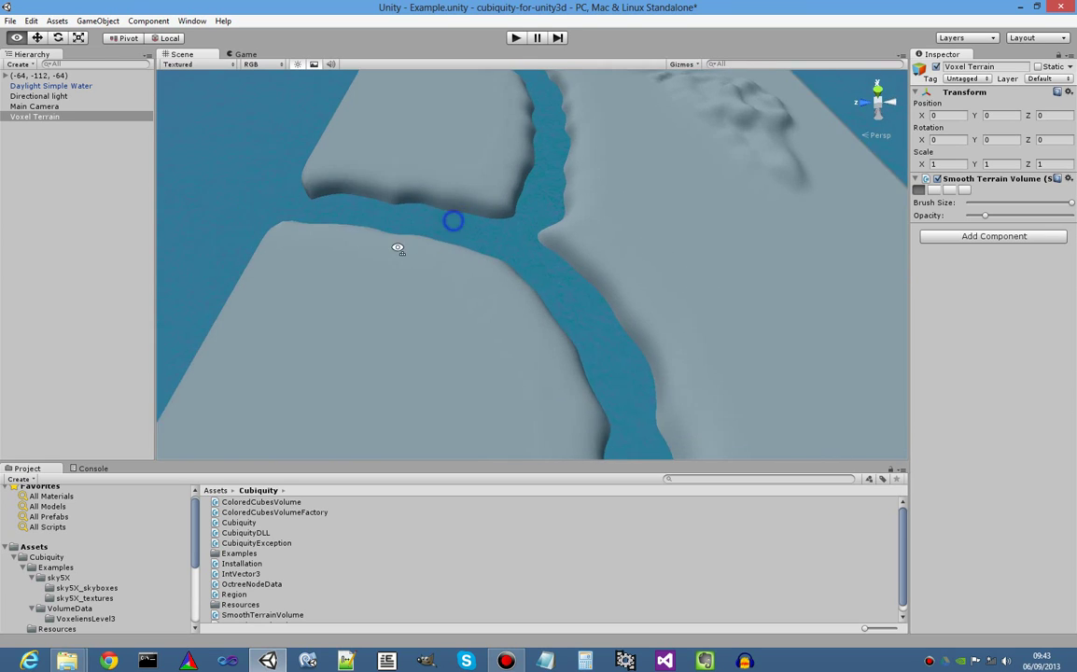
Build a tall hill on the cut-off corner block with opacity raised near maximum, and reshape the side beneath its overhang
scroll(455, 210, up, 3)
alt+drag(456, 202, 496, 324)
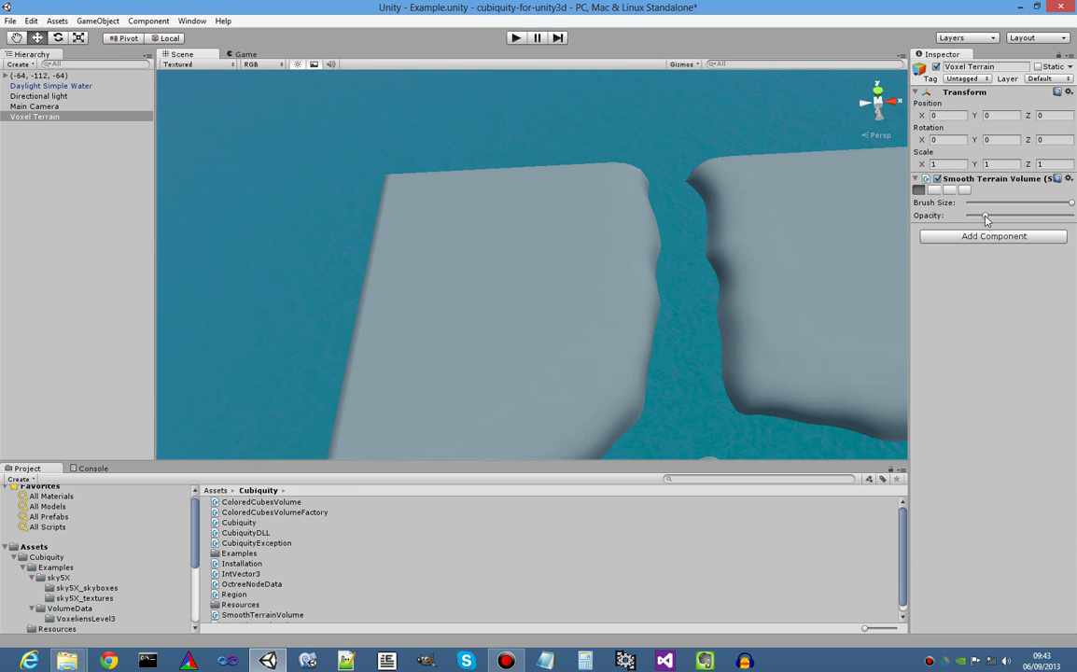
drag(985, 218, 1060, 223)
right_drag(665, 292, 670, 334)
key(s)
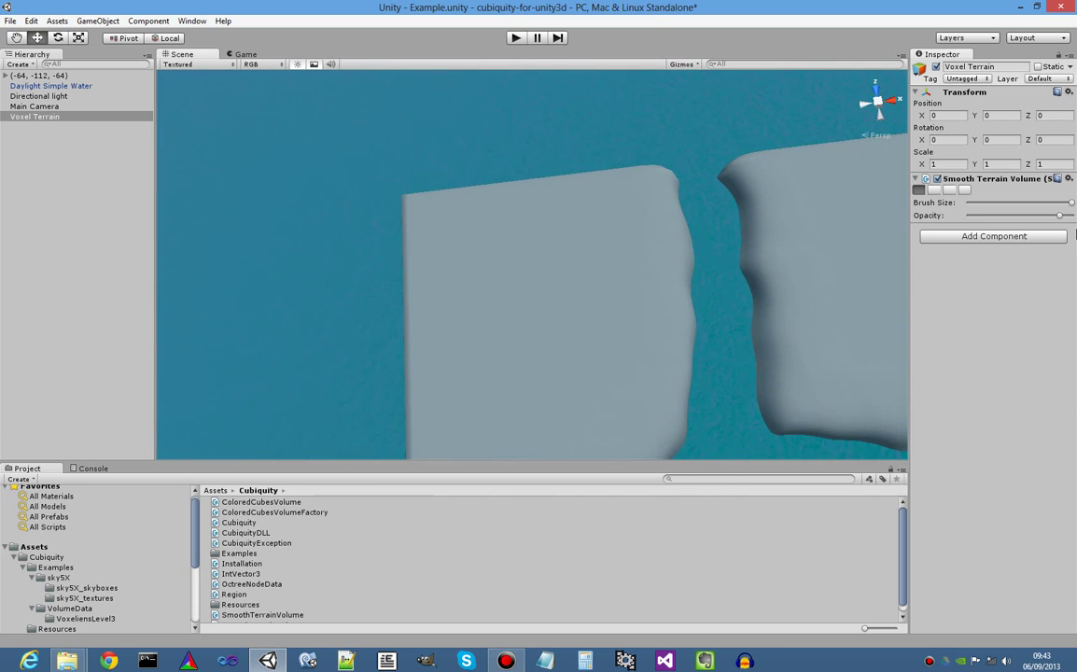
click(1066, 215)
mouse_move(583, 247)
mouse_down()
mouse_move(539, 297)
mouse_move(609, 309)
mouse_move(631, 260)
mouse_move(581, 360)
mouse_move(639, 362)
mouse_move(675, 308)
mouse_move(635, 269)
mouse_move(572, 269)
mouse_move(548, 336)
mouse_move(615, 400)
mouse_move(621, 311)
mouse_move(640, 253)
mouse_move(629, 231)
mouse_up()
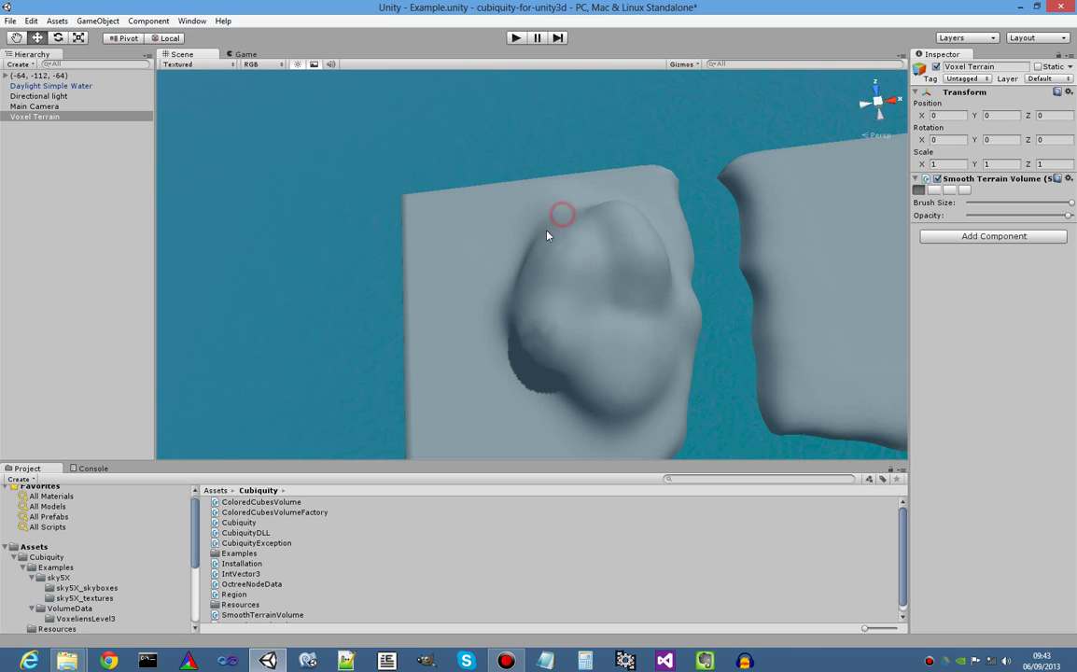
mouse_move(546, 235)
mouse_down()
mouse_move(533, 283)
mouse_move(649, 322)
mouse_move(654, 221)
mouse_move(620, 207)
mouse_move(575, 264)
mouse_move(637, 336)
mouse_move(584, 312)
mouse_move(490, 305)
mouse_move(514, 344)
mouse_move(497, 368)
mouse_move(615, 194)
mouse_move(709, 224)
mouse_up()
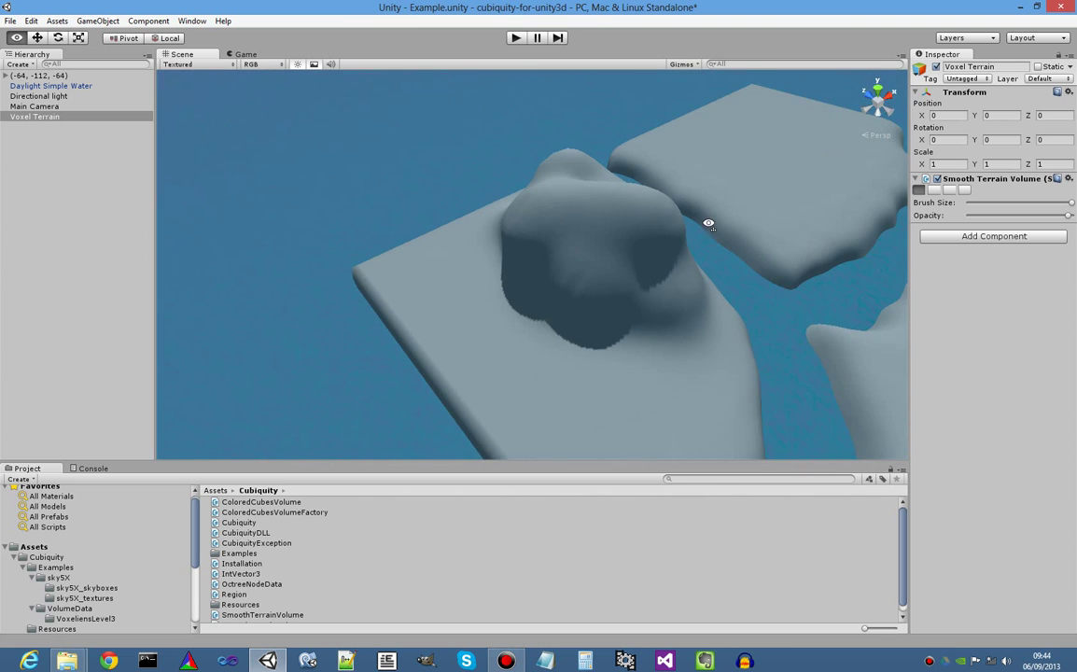
mouse_move(556, 296)
mouse_down()
mouse_move(548, 308)
mouse_move(610, 344)
mouse_move(667, 348)
mouse_move(634, 356)
mouse_up()
alt+drag(608, 297, 449, 276)
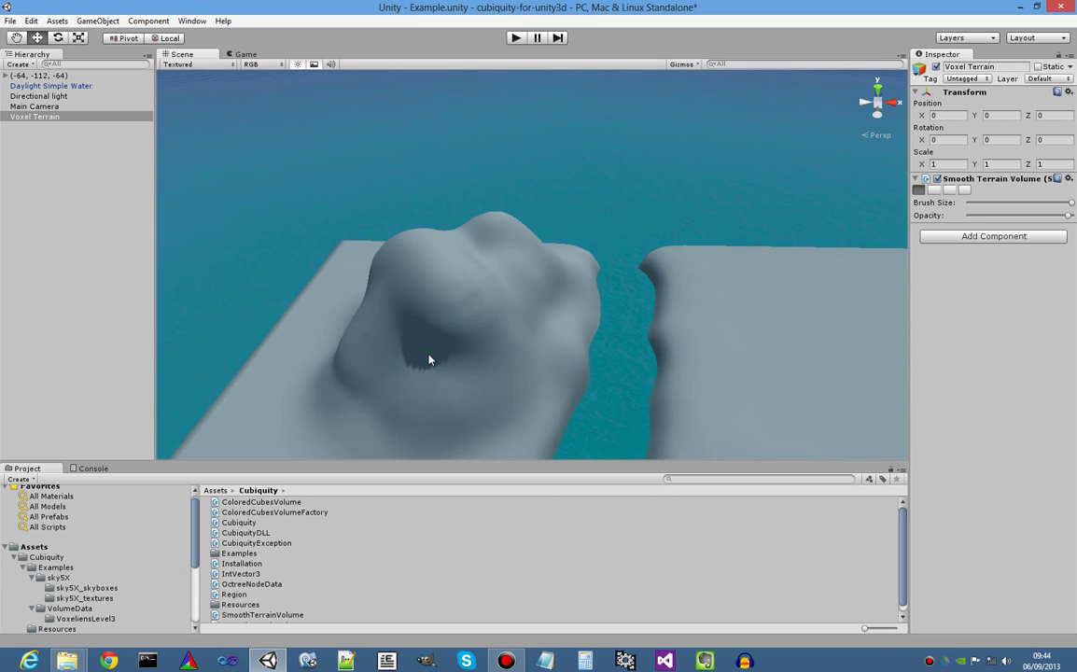
Build a tall hill on the second separated block and swell its upper side outward, using medium brush size and moderately high opacity
right_drag(518, 366, 558, 359)
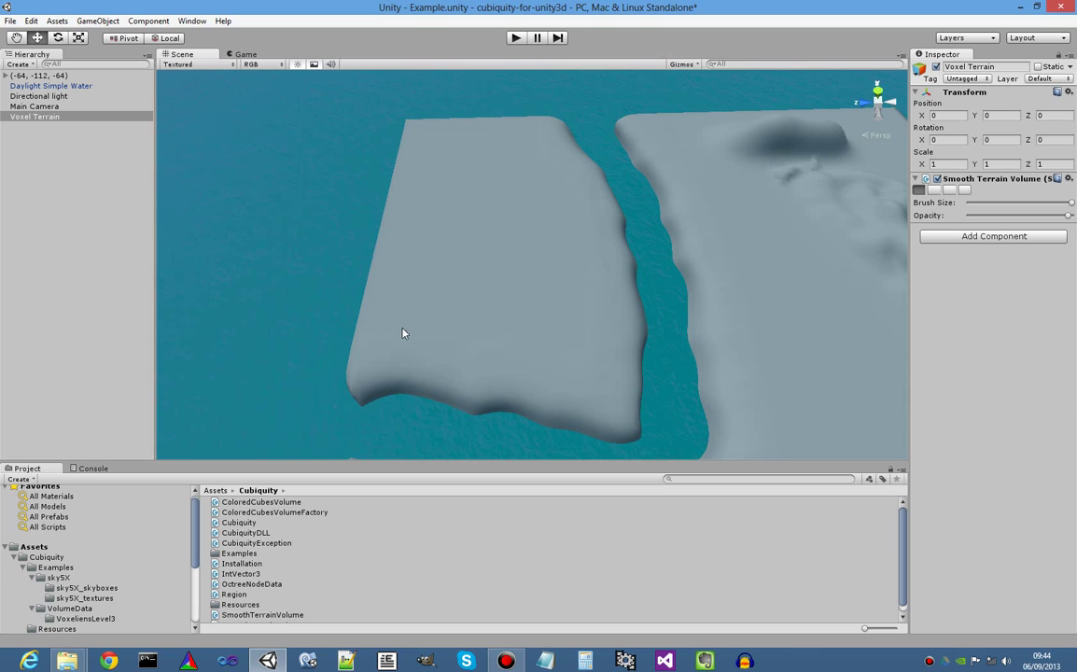
mouse_move(404, 331)
mouse_down()
mouse_move(500, 308)
mouse_move(558, 317)
mouse_move(462, 311)
mouse_move(584, 341)
mouse_move(413, 314)
mouse_move(544, 319)
mouse_move(584, 336)
mouse_move(409, 312)
mouse_move(546, 314)
mouse_move(399, 309)
mouse_move(524, 308)
mouse_move(496, 300)
mouse_move(593, 331)
mouse_move(488, 325)
mouse_move(707, 320)
mouse_move(313, 264)
mouse_move(484, 313)
mouse_move(401, 287)
mouse_move(373, 245)
mouse_move(440, 287)
mouse_move(421, 255)
mouse_move(464, 227)
mouse_move(538, 263)
mouse_move(509, 272)
mouse_move(700, 296)
mouse_up()
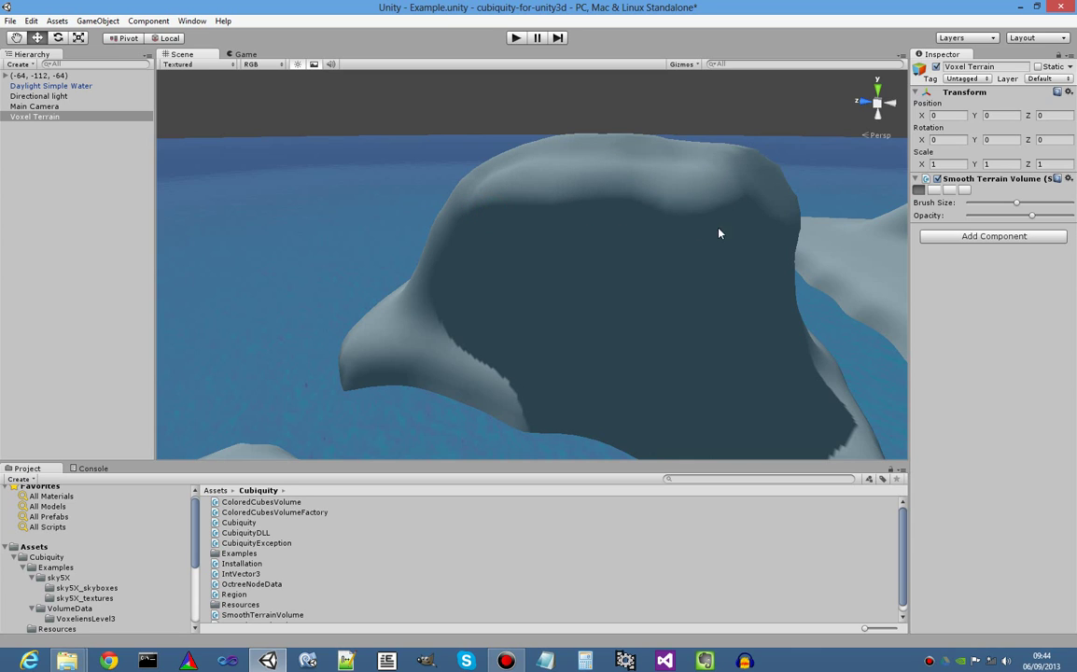
drag(476, 235, 644, 229)
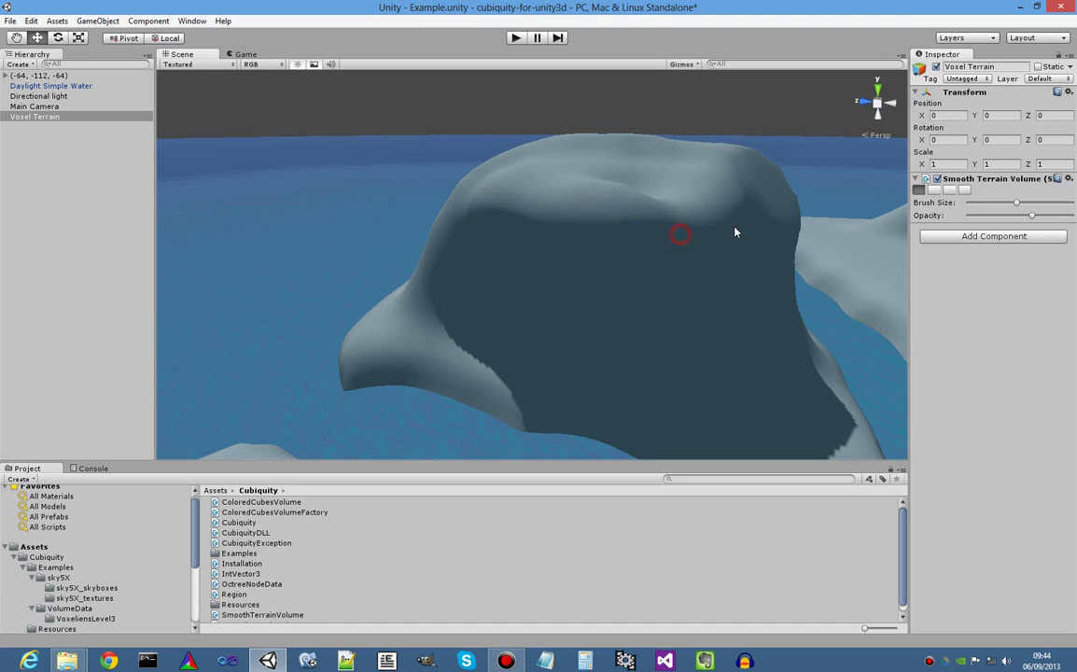
Grow bulges from the facing sides of the two hills until they merge into a natural bridge over the channel
alt+drag(502, 226, 414, 211)
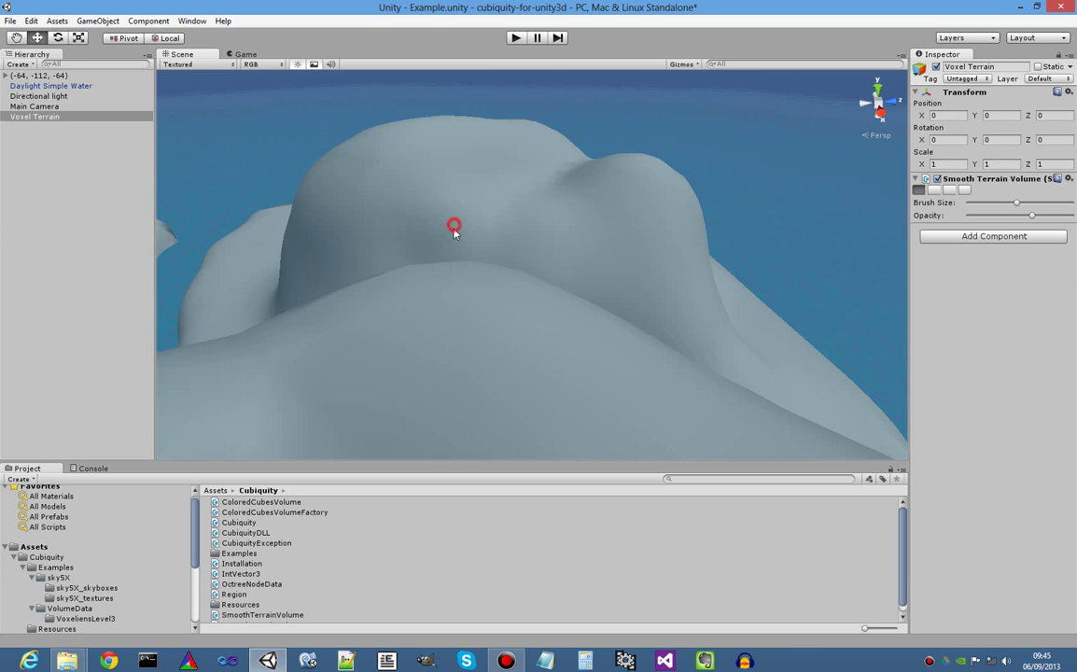
drag(454, 229, 452, 242)
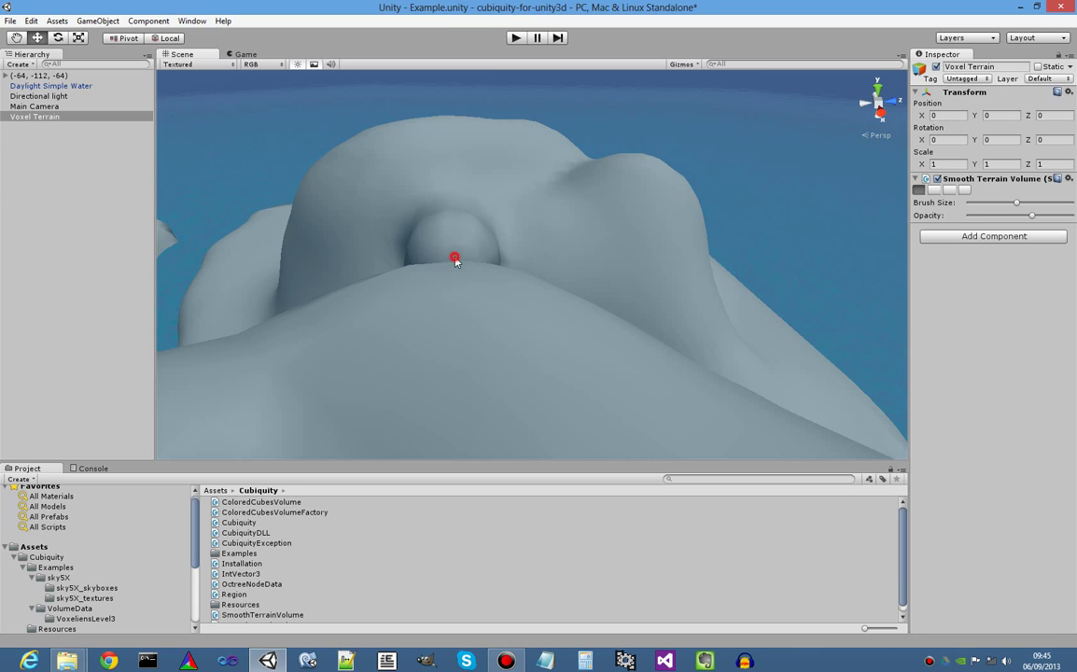
drag(455, 262, 454, 261)
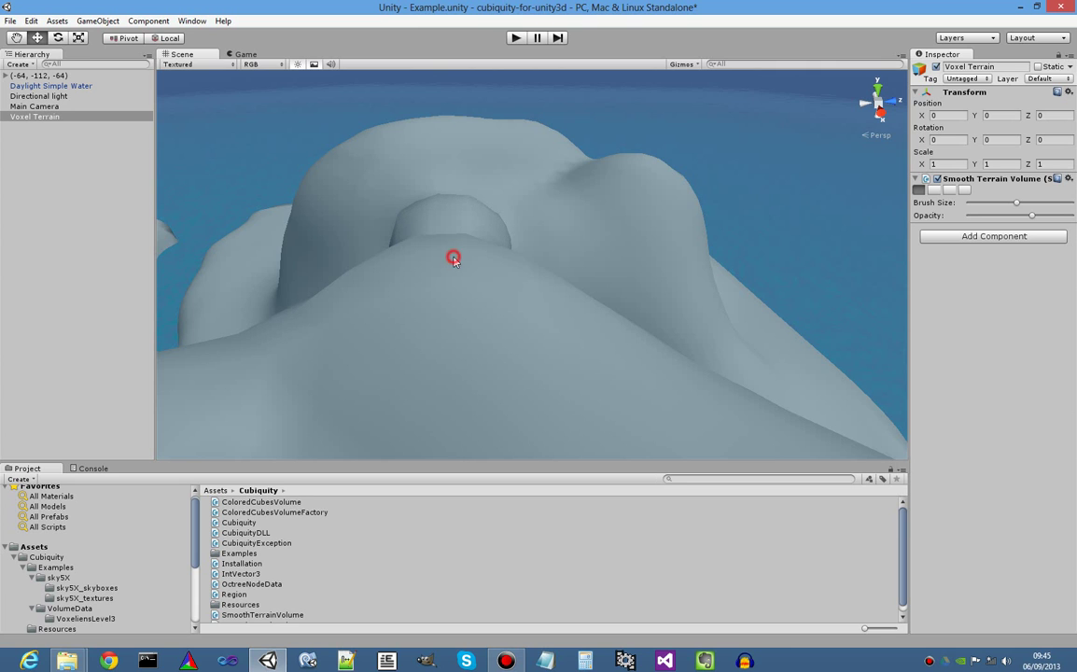
mouse_move(454, 261)
right_down()
mouse_move(445, 252)
mouse_move(447, 281)
mouse_move(468, 279)
right_up()
mouse_move(468, 279)
alt+mouse_down()
mouse_move(464, 271)
mouse_move(490, 279)
mouse_move(528, 266)
mouse_move(404, 235)
mouse_move(547, 270)
mouse_move(382, 284)
mouse_move(496, 300)
alt+mouse_up()
mouse_move(399, 282)
mouse_down()
mouse_move(459, 308)
mouse_move(521, 310)
mouse_move(526, 248)
mouse_move(420, 257)
mouse_move(589, 248)
mouse_move(598, 309)
mouse_move(527, 260)
mouse_move(461, 264)
mouse_up()
click(386, 236)
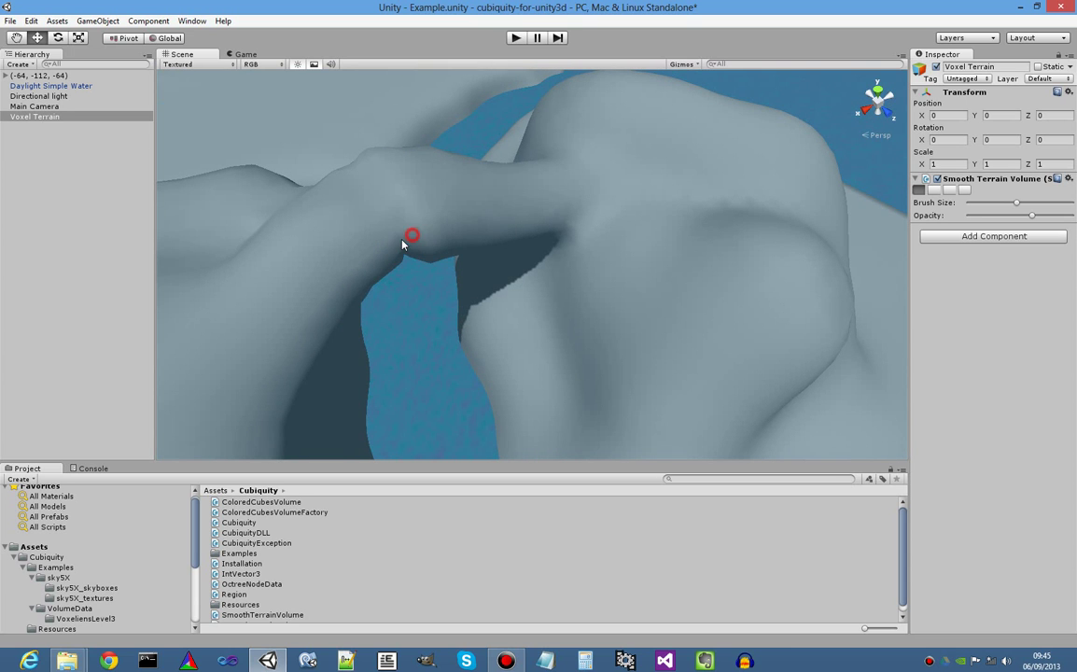
mouse_move(349, 224)
alt+mouse_down()
mouse_move(480, 242)
mouse_move(377, 187)
mouse_move(267, 93)
mouse_move(273, 140)
mouse_move(298, 159)
alt+mouse_up()
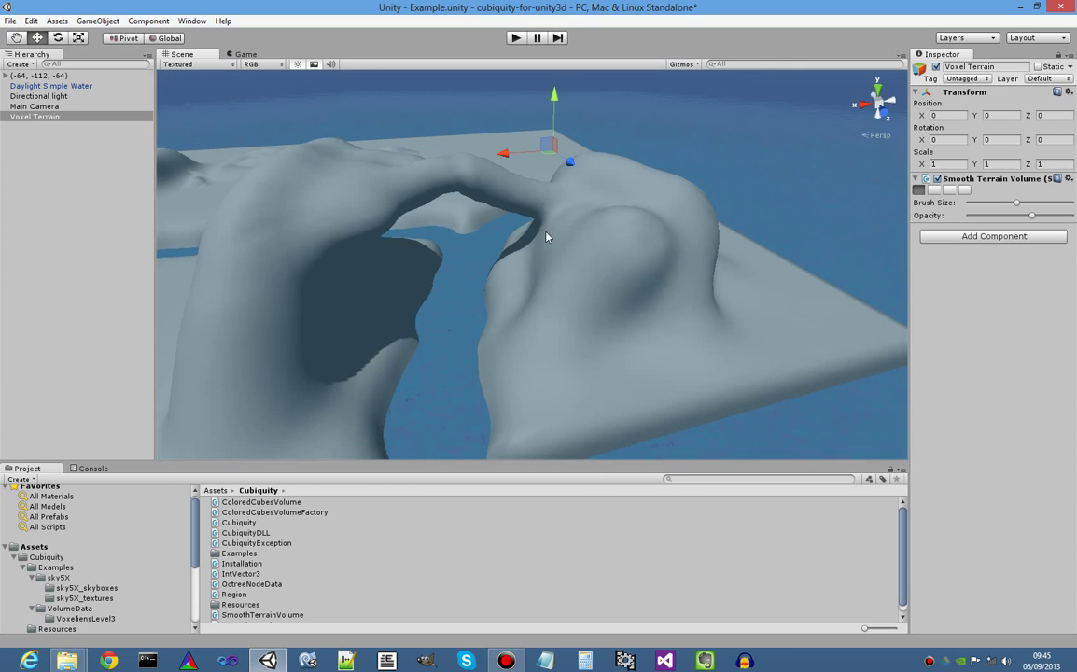
Carve a round hole right through the second block's hill, using maximum brush size and low opacity
mouse_move(546, 236)
alt+mouse_down()
mouse_move(459, 231)
mouse_move(525, 224)
mouse_move(515, 208)
mouse_move(545, 167)
mouse_move(639, 233)
mouse_move(350, 279)
mouse_move(508, 253)
mouse_move(422, 259)
mouse_move(386, 226)
mouse_move(366, 235)
mouse_move(476, 284)
mouse_move(606, 238)
mouse_move(757, 222)
mouse_move(752, 149)
mouse_move(601, 204)
mouse_move(602, 194)
mouse_move(608, 264)
mouse_move(659, 281)
mouse_move(670, 222)
mouse_move(709, 217)
alt+mouse_up()
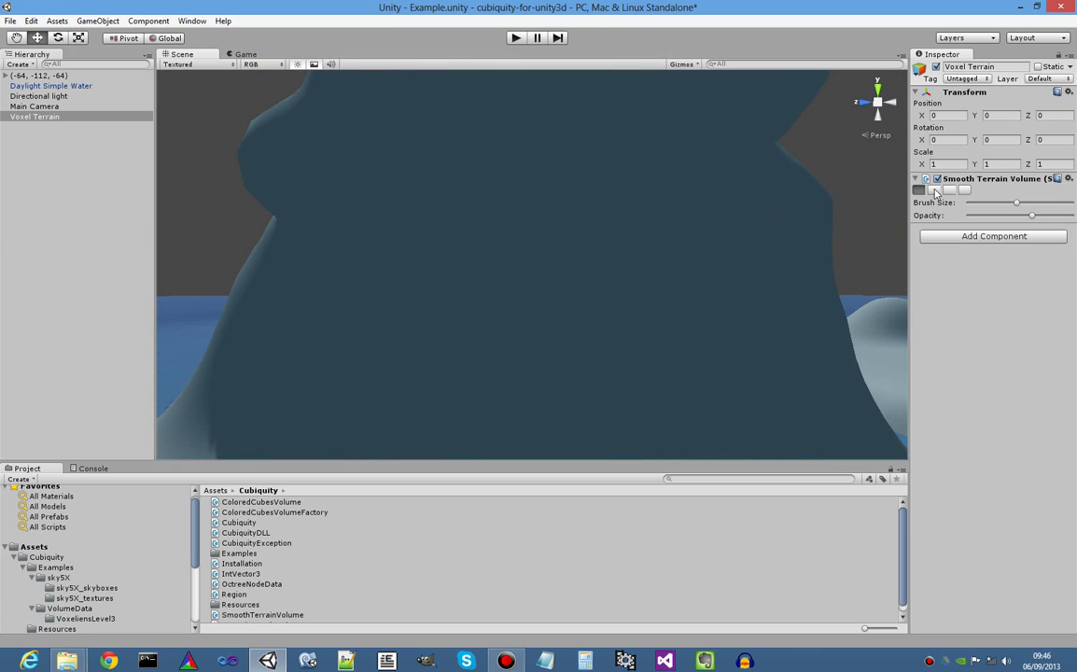
drag(1019, 203, 1074, 210)
drag(566, 308, 498, 268)
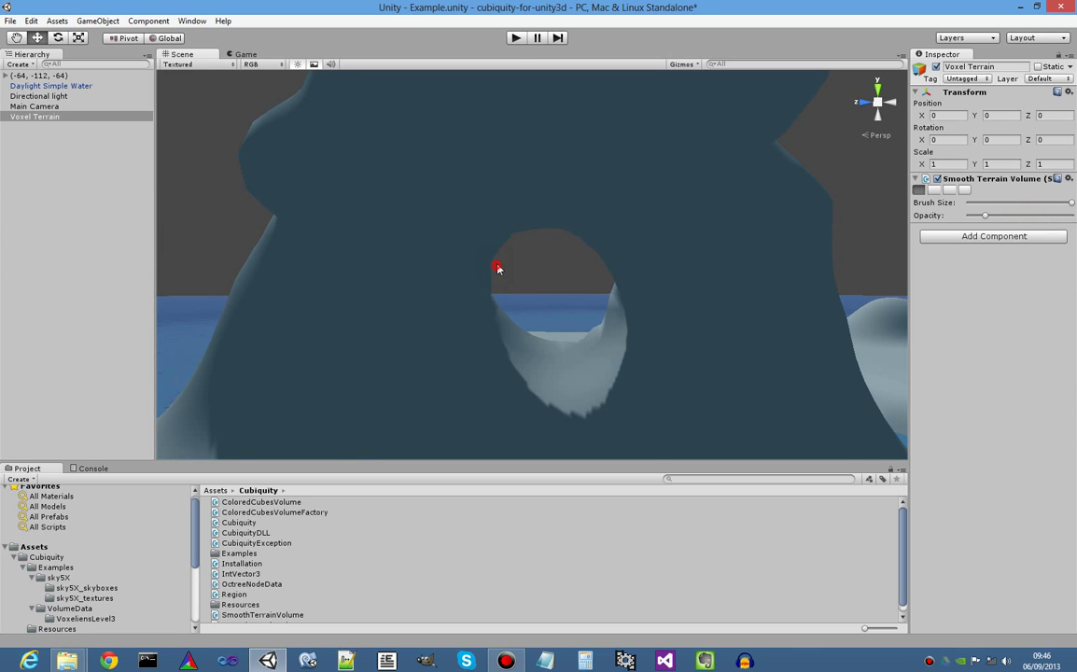
right_drag(572, 224, 677, 246)
right_drag(526, 224, 459, 274)
key(s)
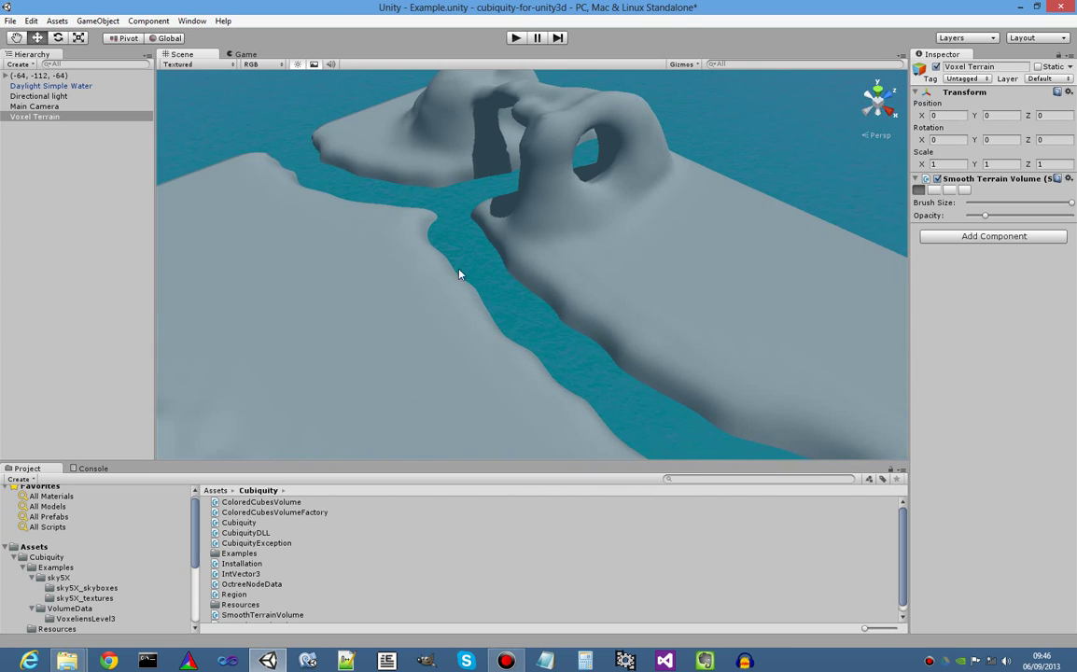
right_drag(638, 244, 679, 191)
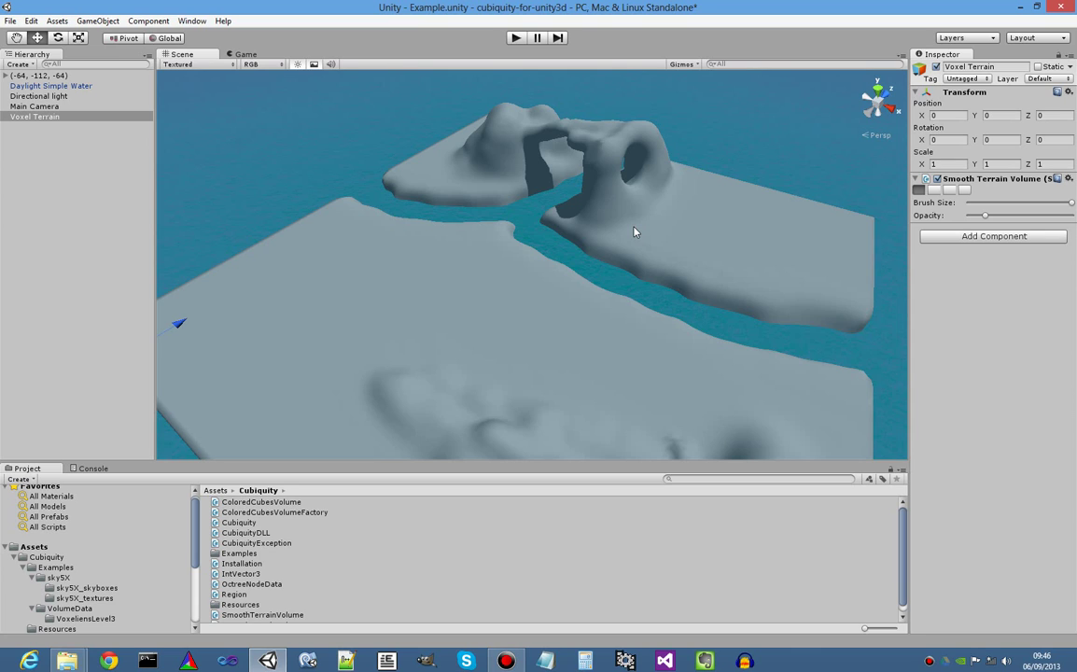
alt+drag(641, 234, 605, 238)
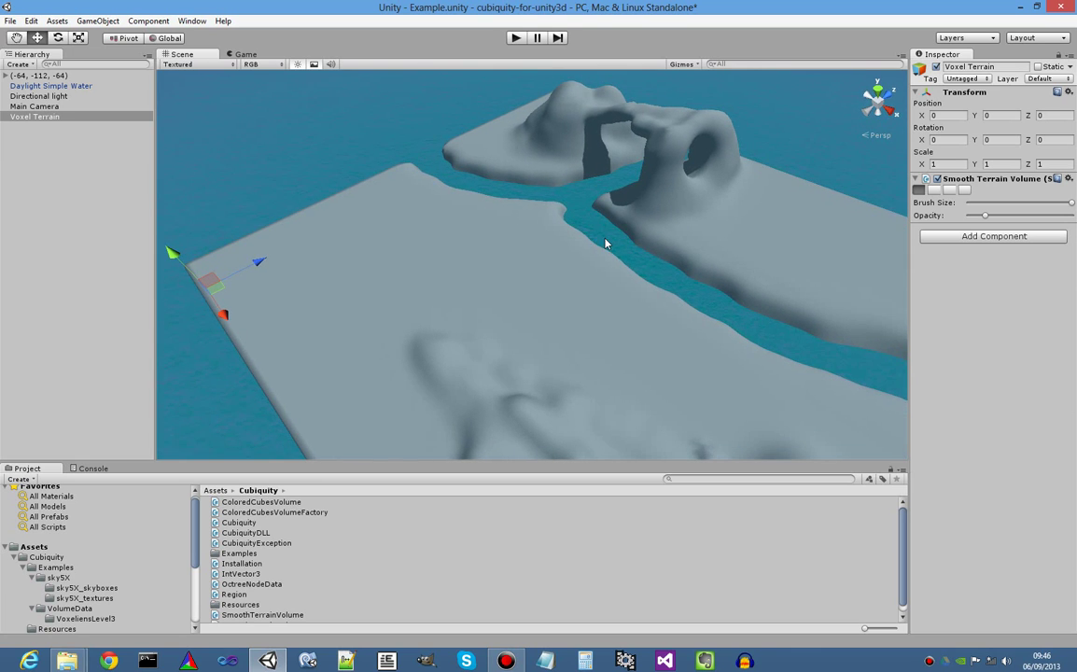